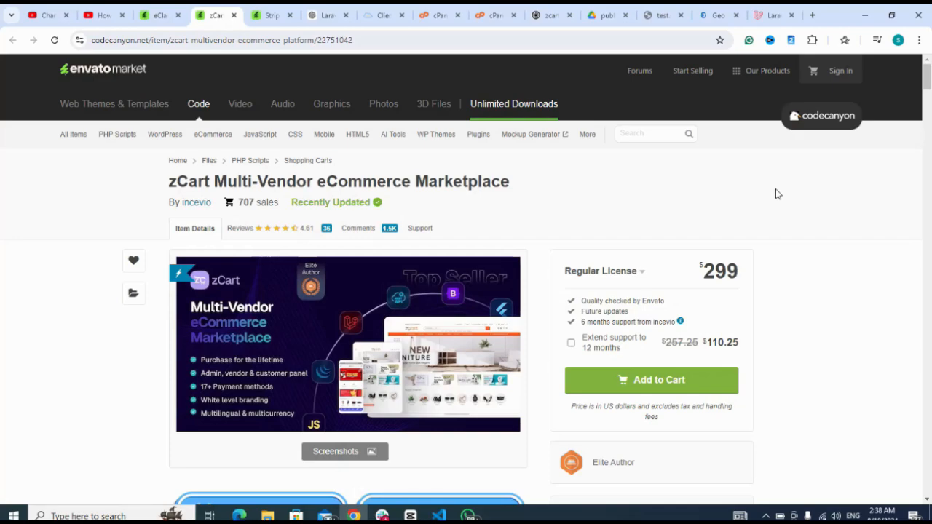
Look over the zCart Multi-Vendor eCommerce Marketplace item page on CodeCanyon
scroll(776, 194, "down", 5)
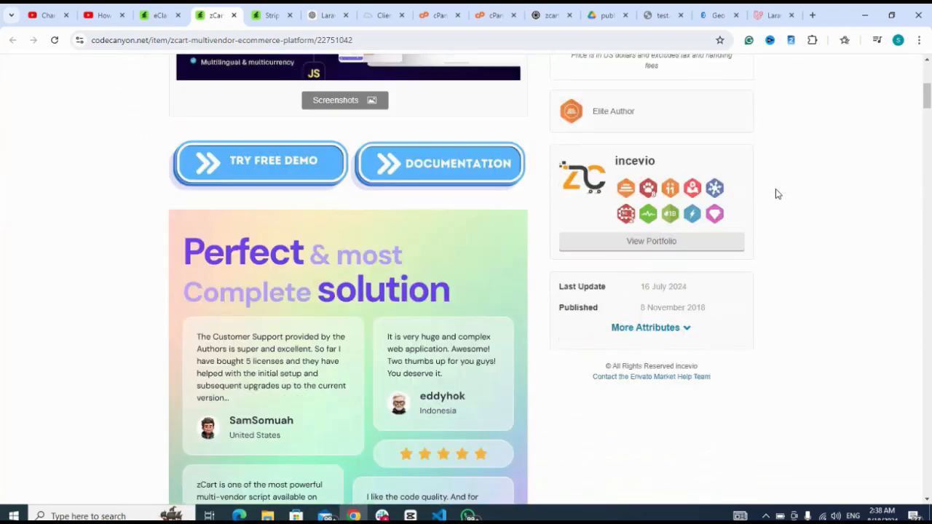
scroll(776, 194, "down", 5)
scroll(776, 194, "up", 5)
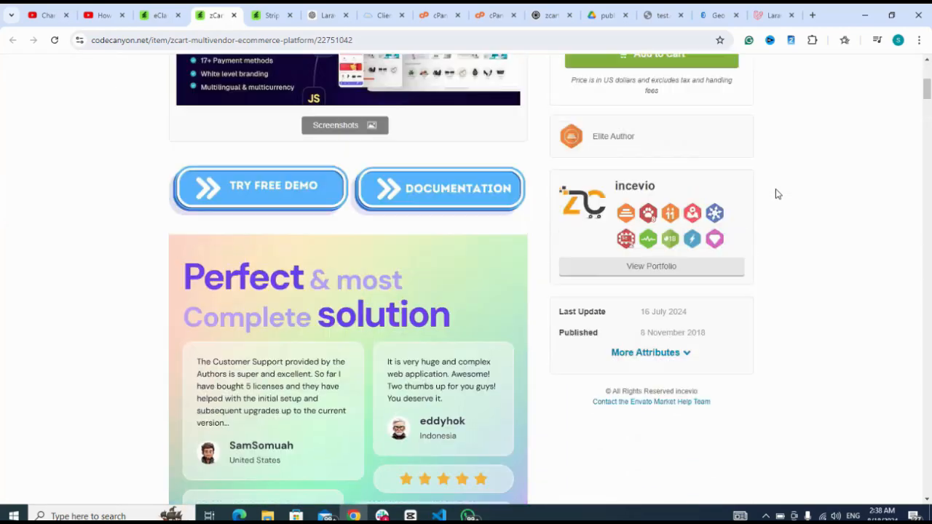
scroll(776, 194, "up", 5)
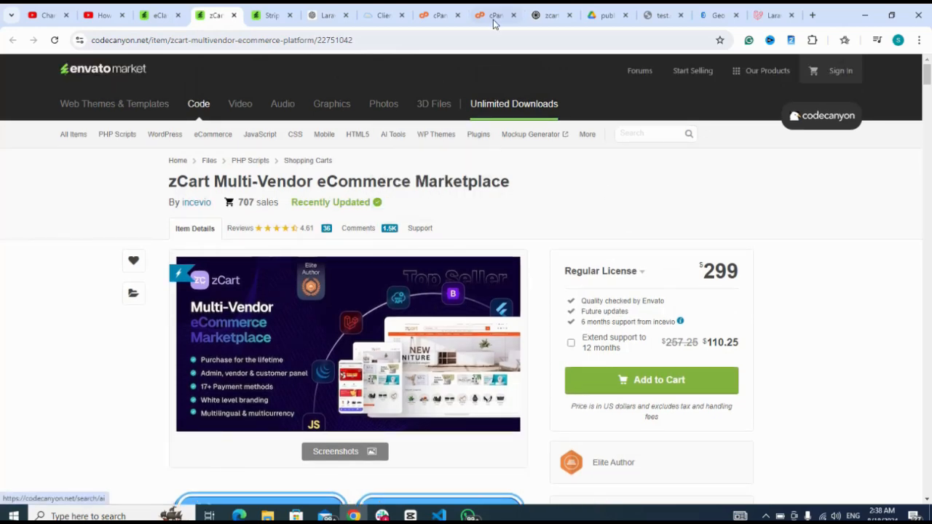
Switch to cPanel, launch its File Manager and open the uploadlaravel.saidbyte.com.ng folder
left_click(440, 18)
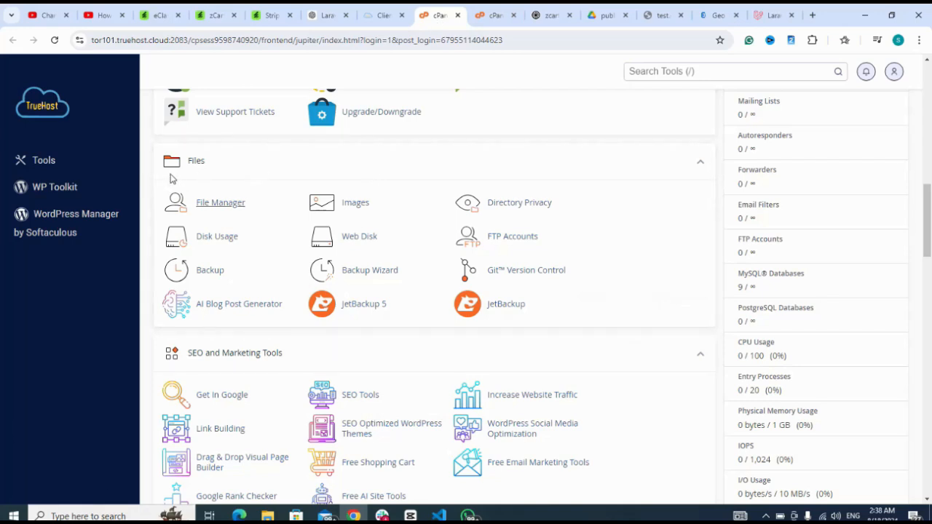
left_click(219, 208)
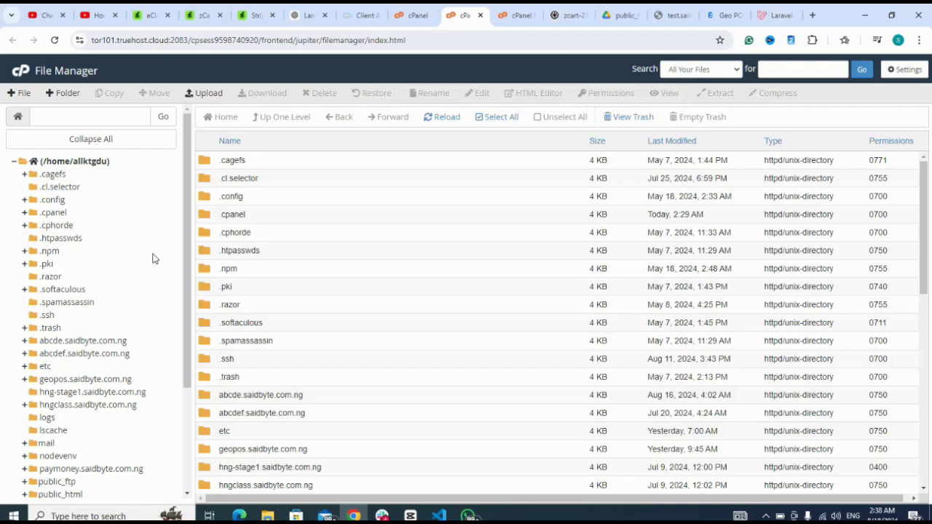
left_click_drag(187, 268, 183, 386)
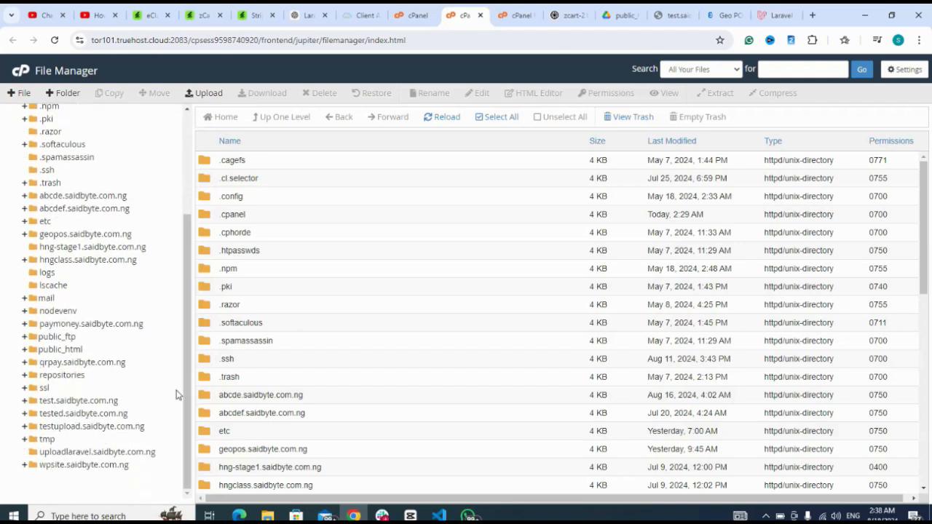
left_click(113, 453)
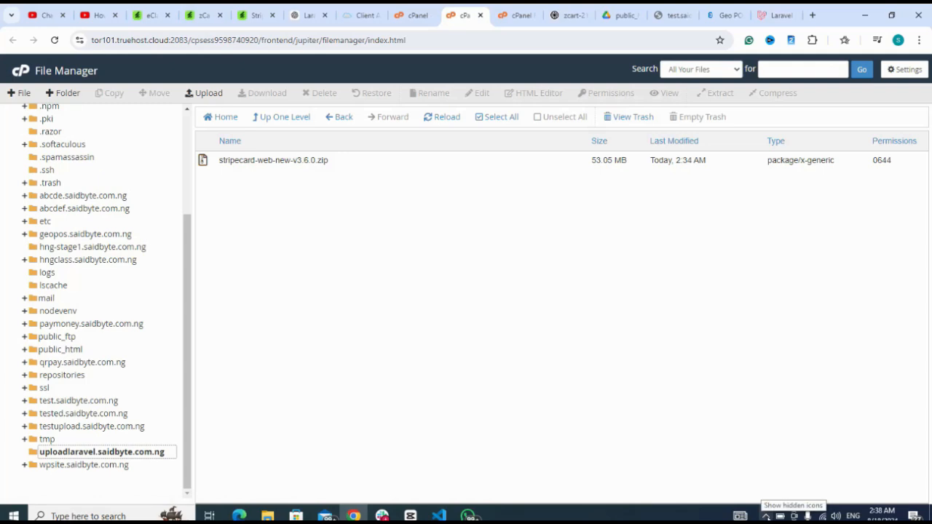
left_click(766, 515)
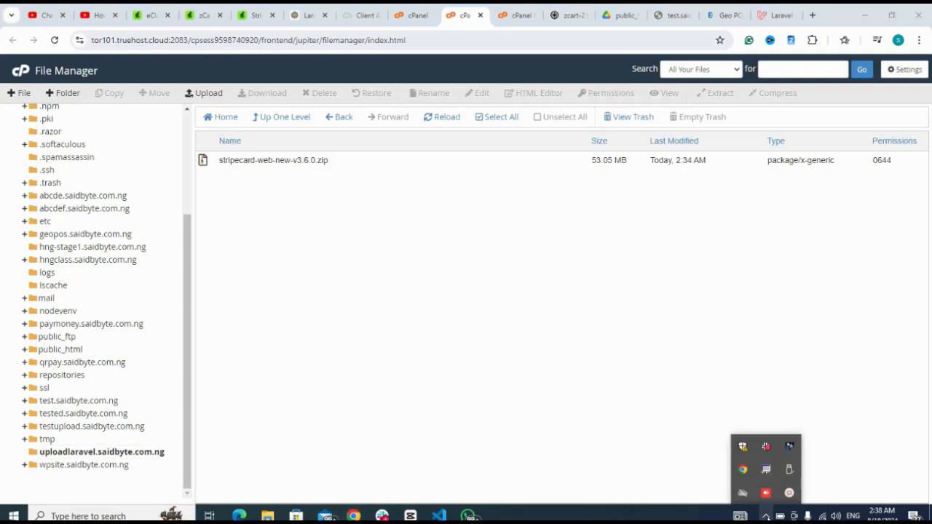
left_click(790, 494)
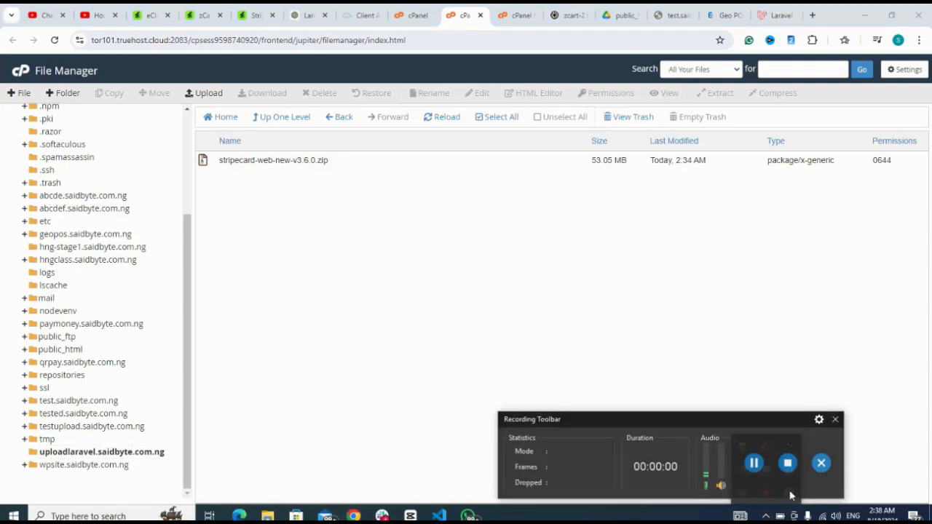
left_click(753, 463)
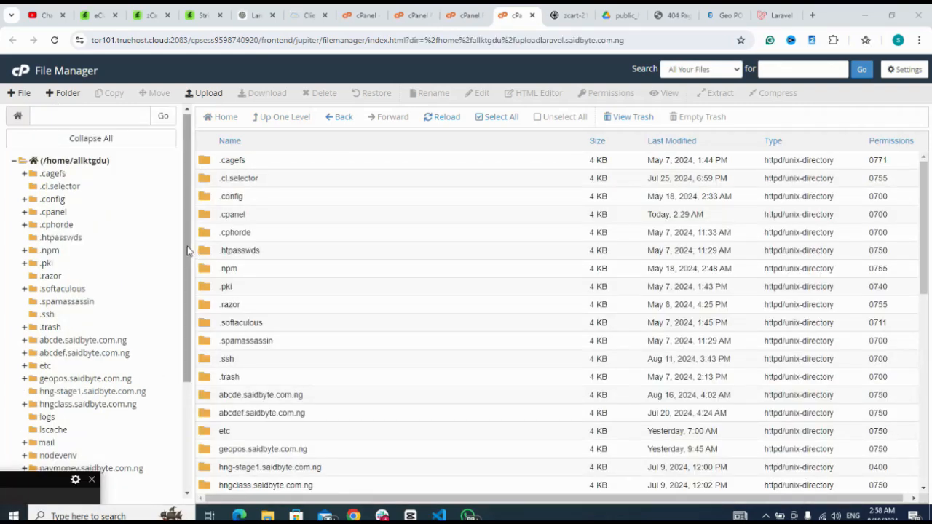
Extract zcart-marketplace.zip inside the uploadlaravel.saidbyte.com.ng folder and dismiss the extraction results
left_click_drag(187, 250, 181, 369)
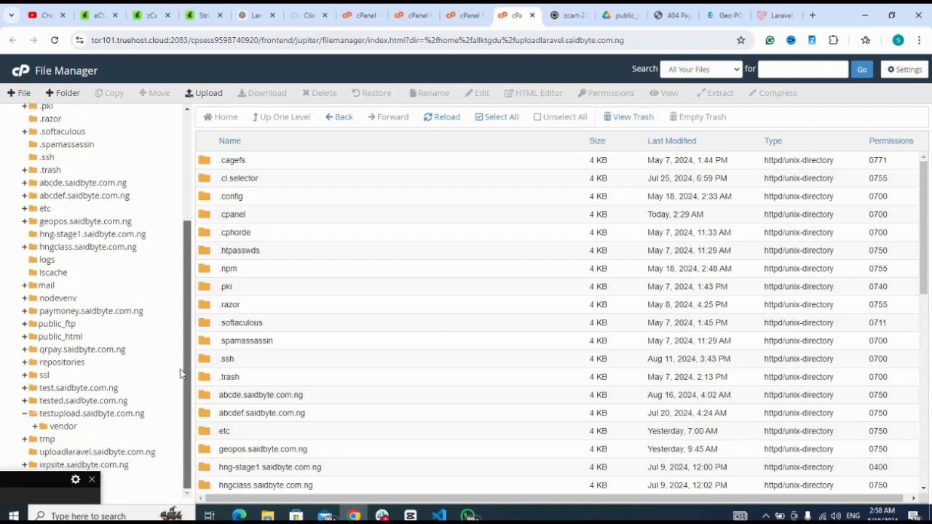
left_click(115, 454)
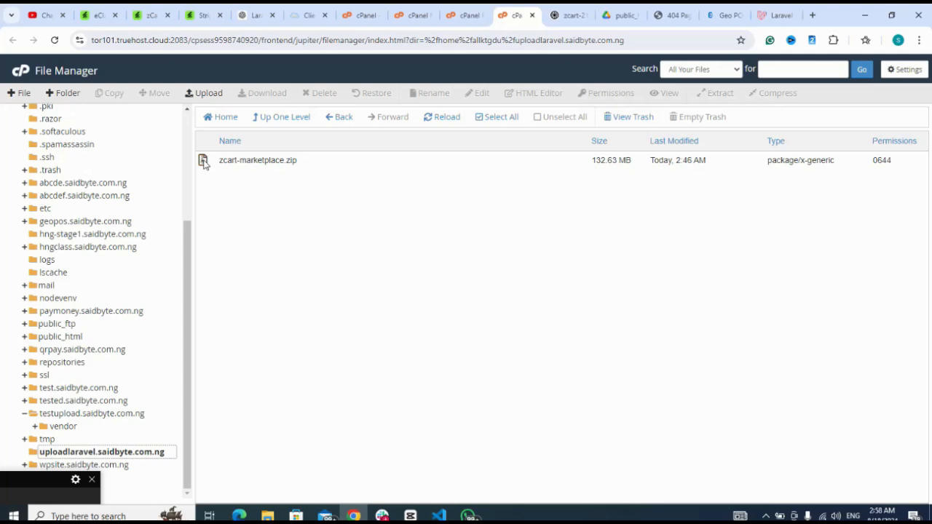
left_click(203, 162)
right_click(204, 163)
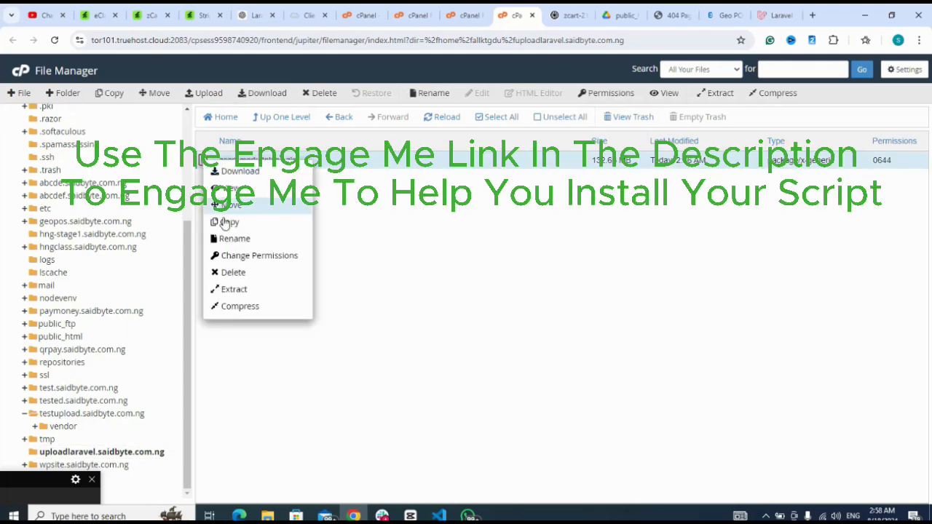
left_click(233, 290)
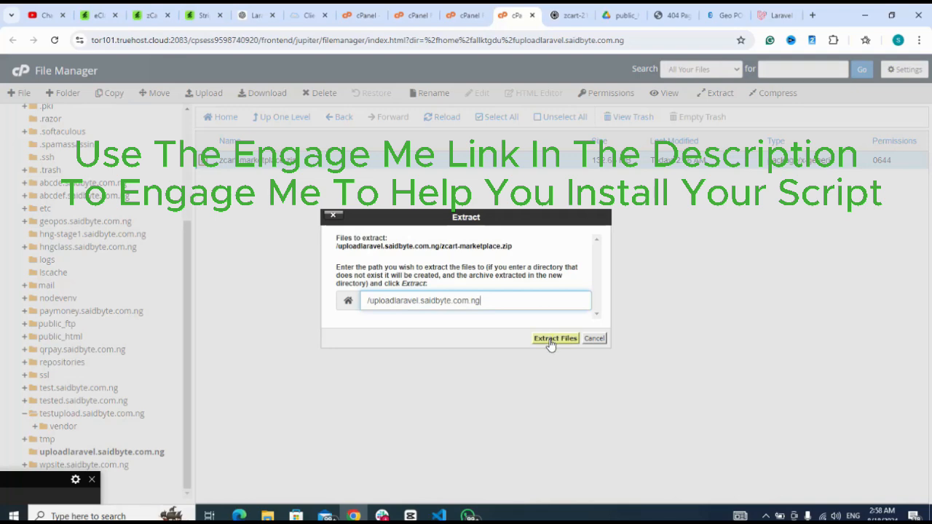
left_click(551, 341)
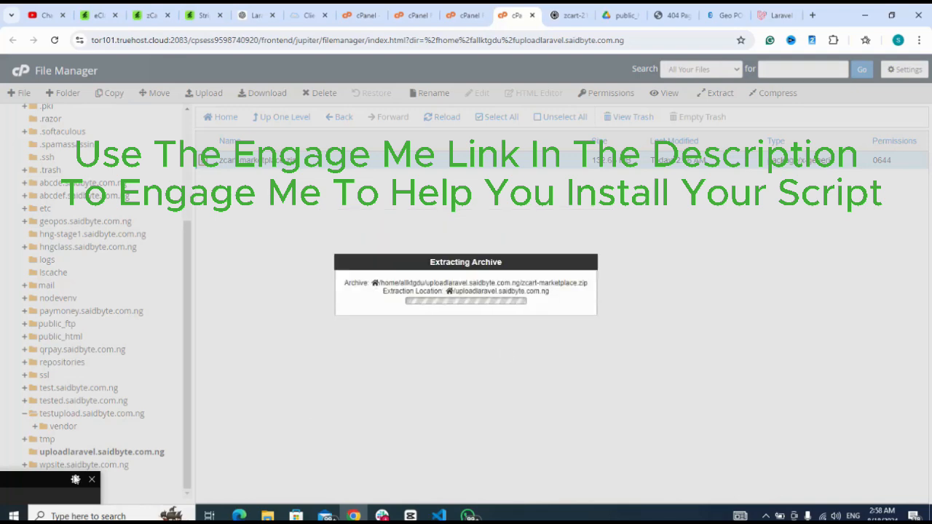
left_click(43, 497)
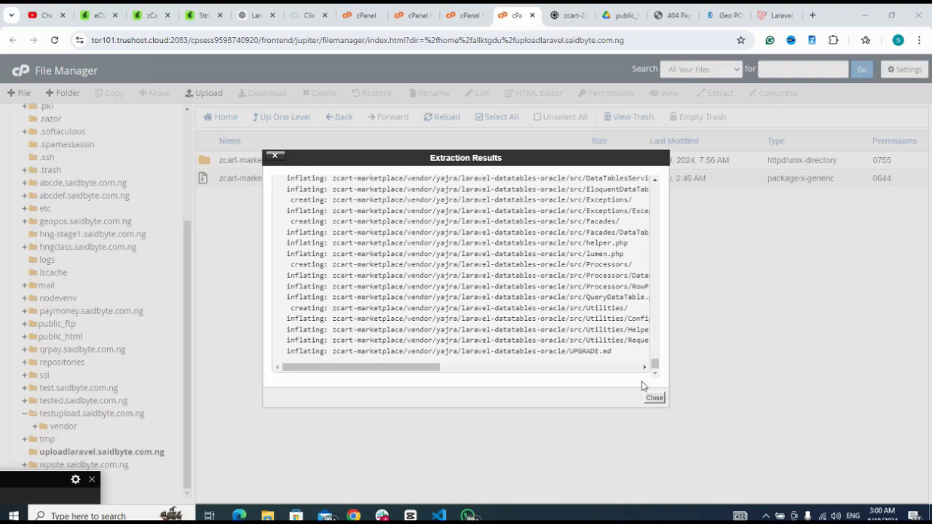
left_click(654, 398)
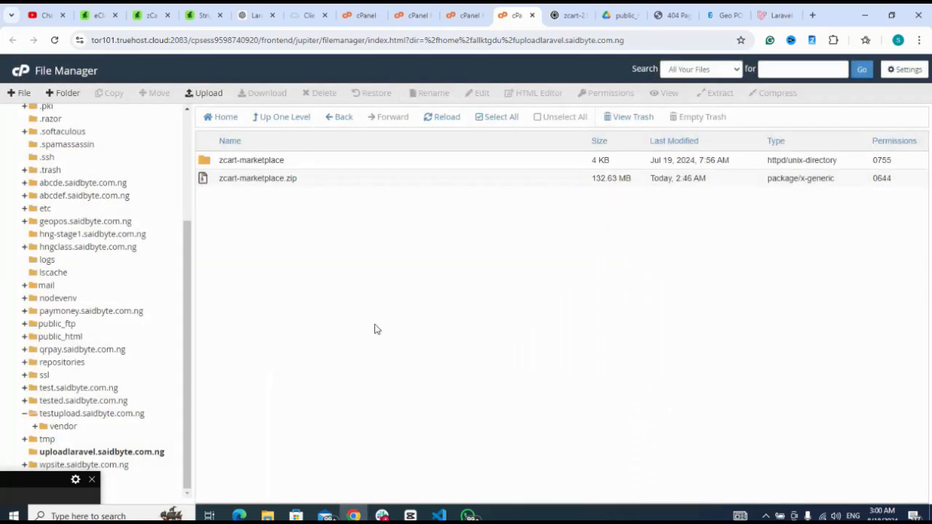
Move everything from the zcart-marketplace folder up into /uploadlaravel.saidbyte.com.ng and go to that parent folder
double_click(205, 163)
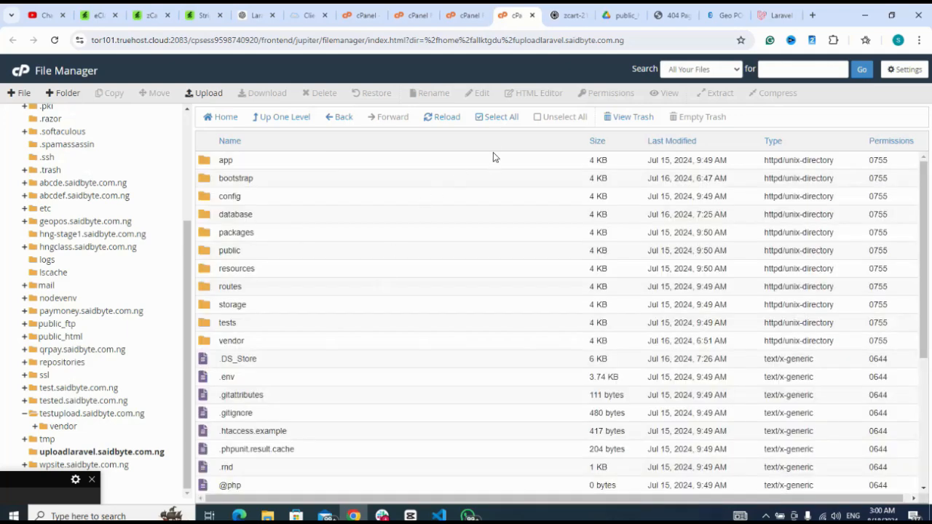
left_click(496, 118)
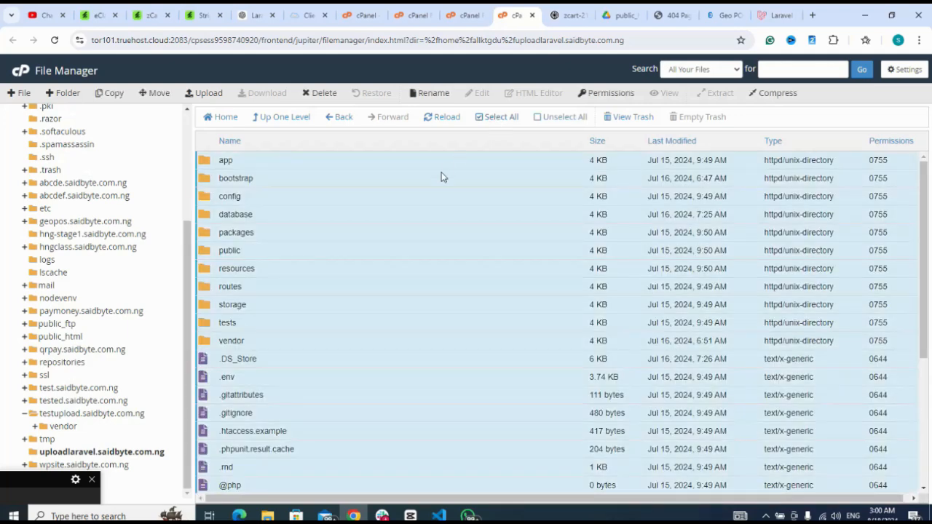
right_click(441, 175)
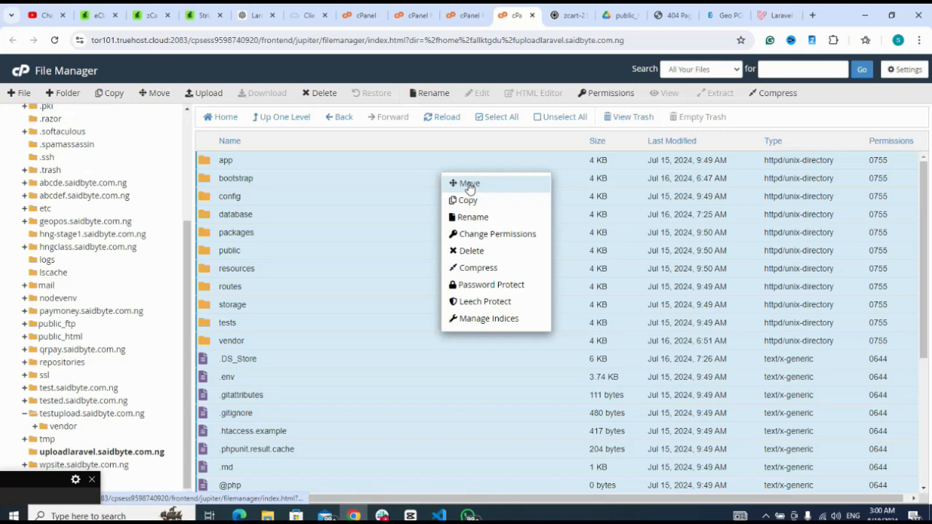
left_click(470, 184)
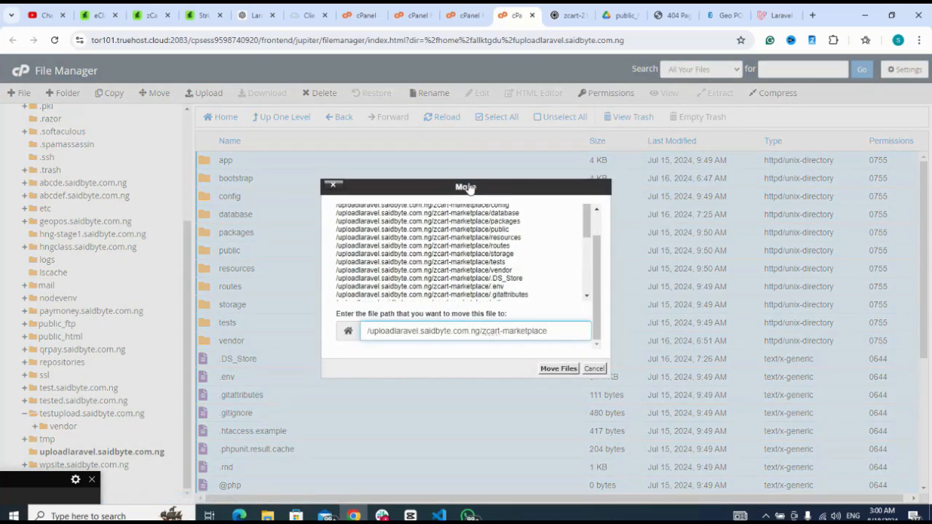
key("BackSpace")
key("BackSpace")
key("BackSpace")
key("BackSpace")
key("BackSpace")
key("BackSpace")
key("BackSpace")
key("BackSpace")
key("BackSpace")
key("BackSpace")
key("BackSpace")
key("BackSpace")
left_click(568, 369)
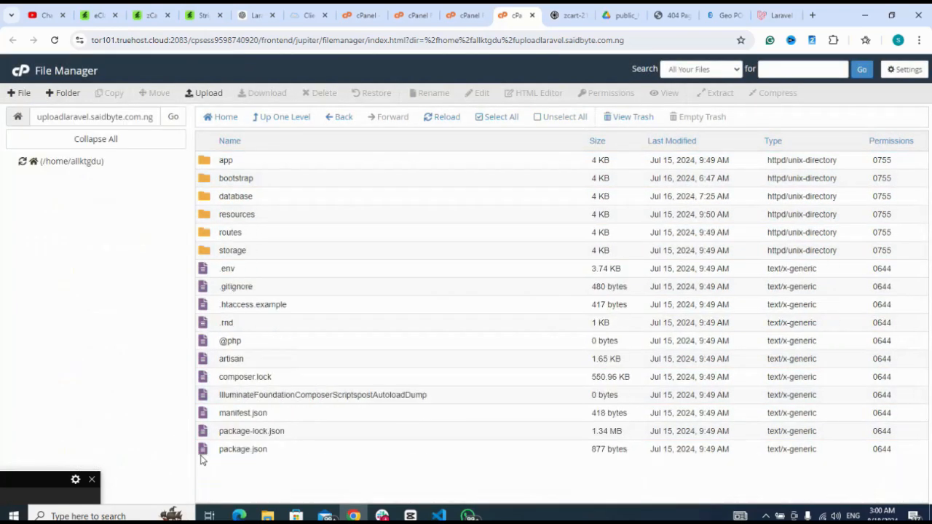
left_click(286, 123)
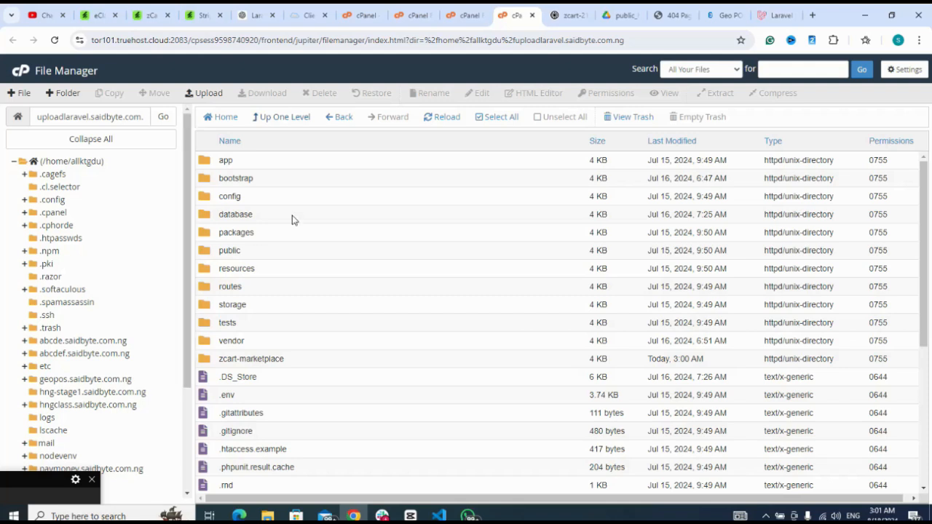
Return to the cPanel tools page and open MySQL Databases
left_click(470, 16)
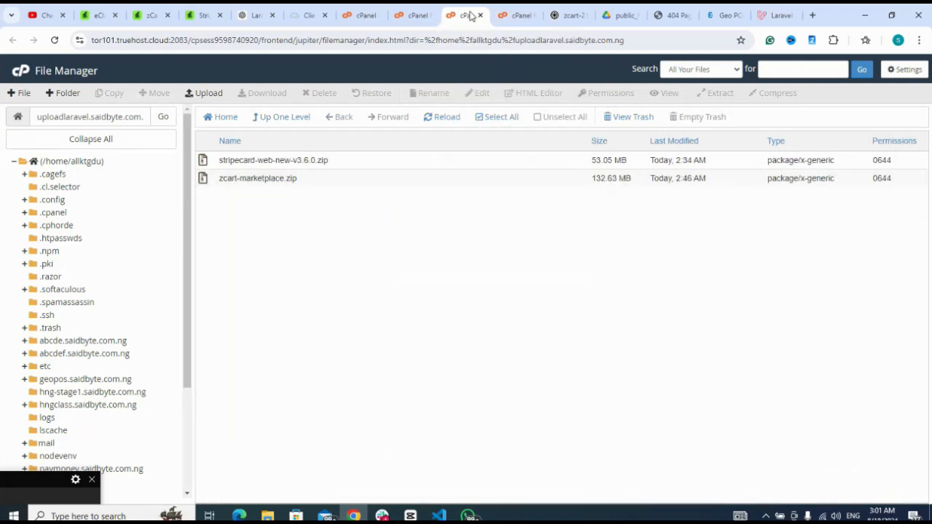
left_click(430, 16)
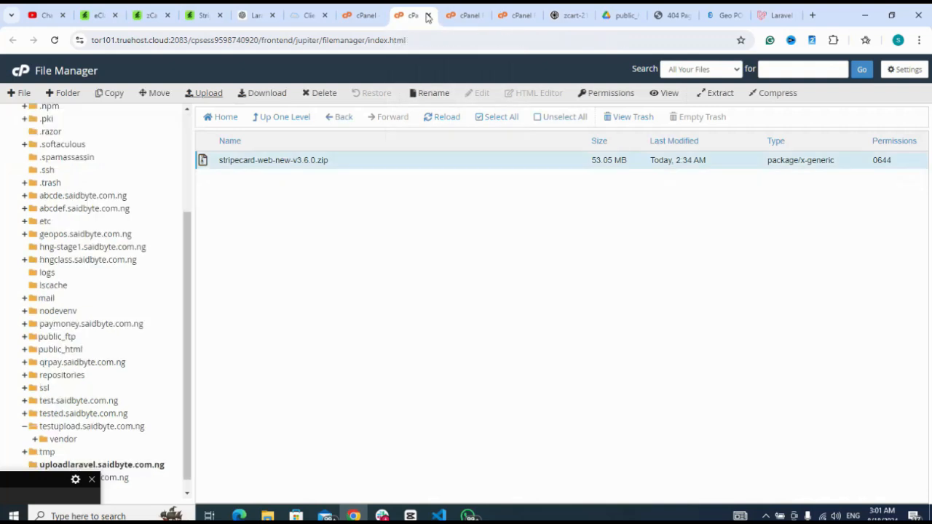
left_click(362, 16)
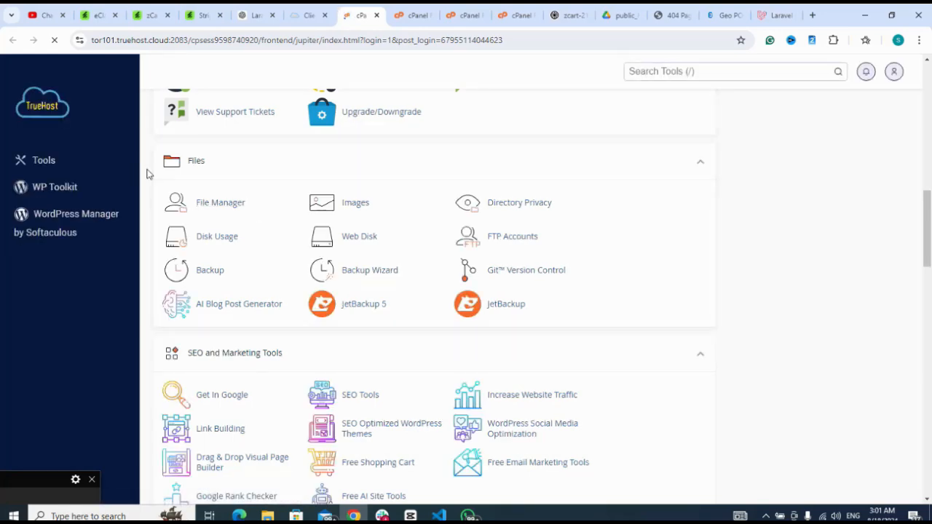
scroll(147, 174, "down", 1)
scroll(147, 173, "down", 5)
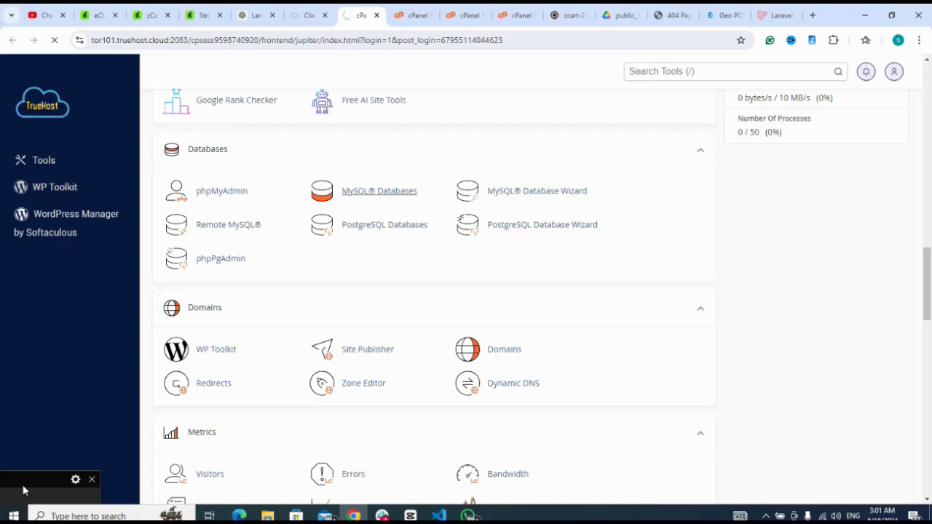
left_click(13, 517)
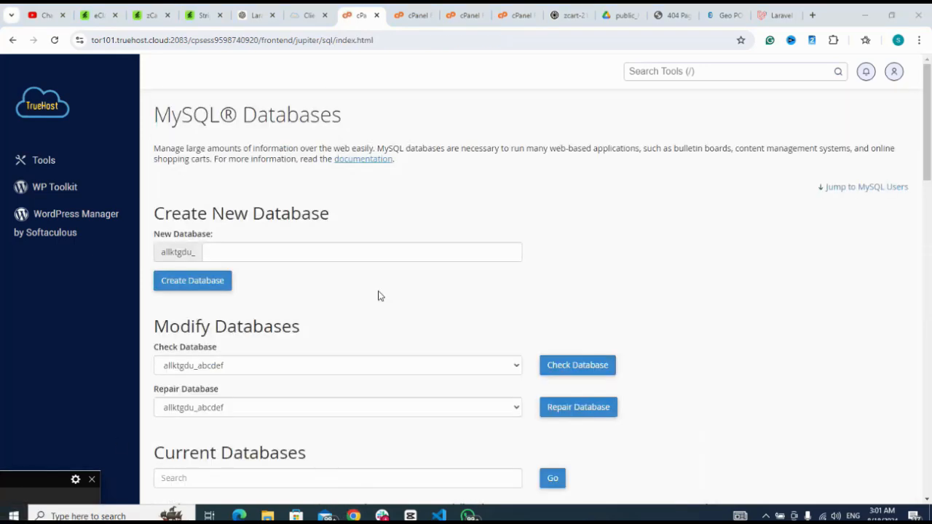
Create a new MySQL database using the name abcdef1 after the account prefix
left_click(381, 258)
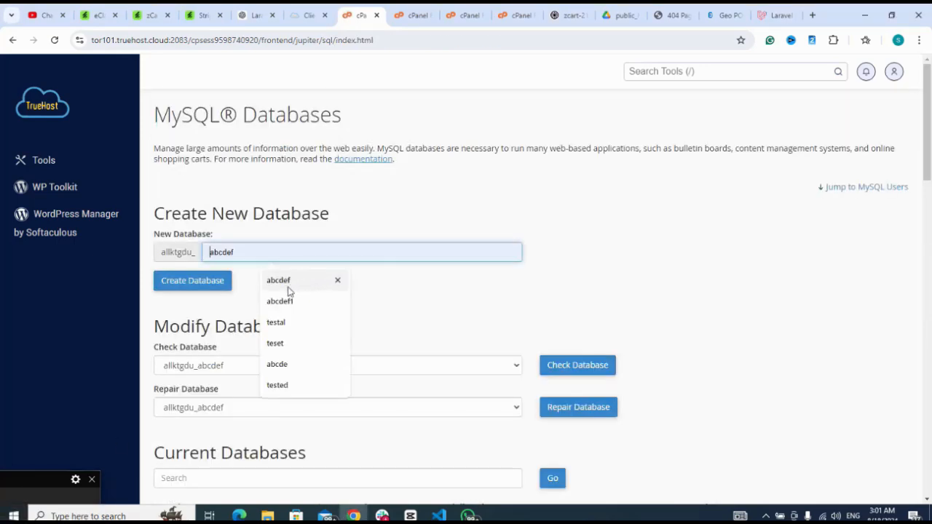
left_click(285, 302)
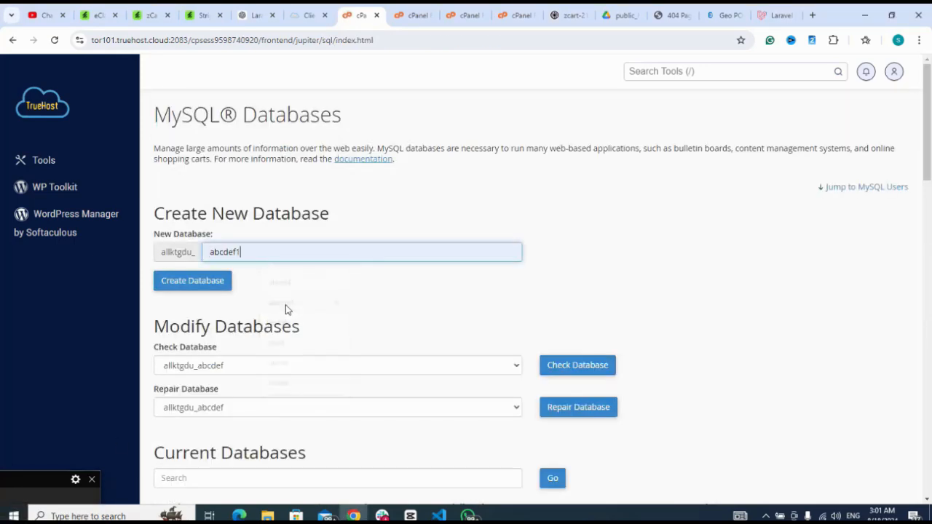
left_click(196, 286)
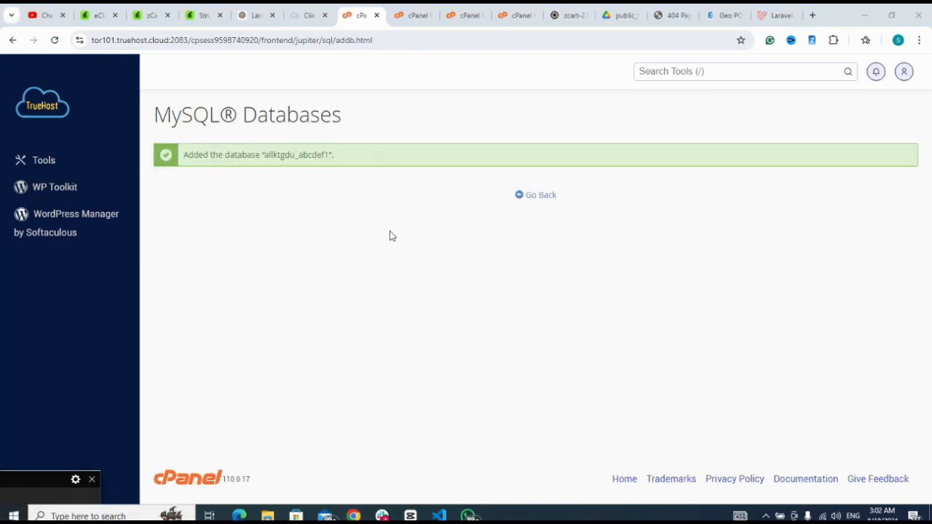
Return to the MySQL Databases page and fill in abcdef1user as the new MySQL user's name
left_click(540, 195)
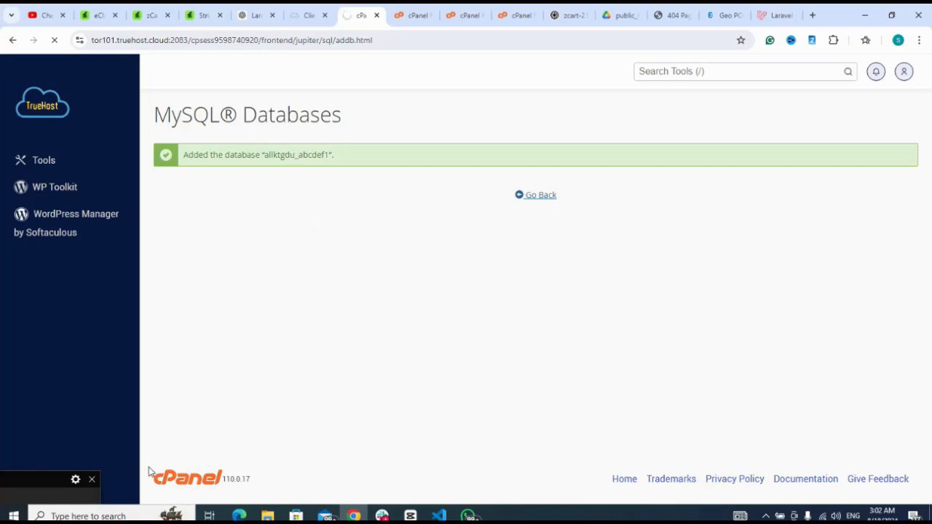
left_click(38, 479)
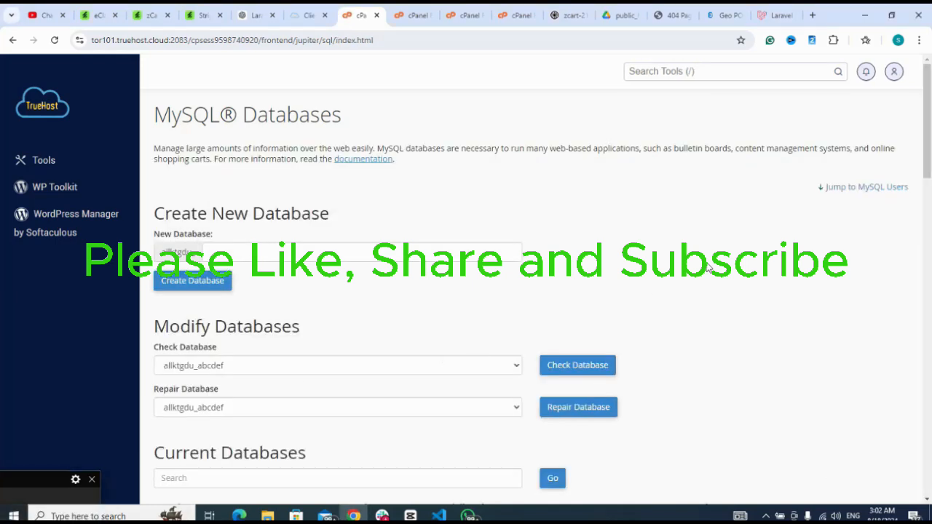
scroll(707, 268, "down", 7)
scroll(708, 268, "down", 6)
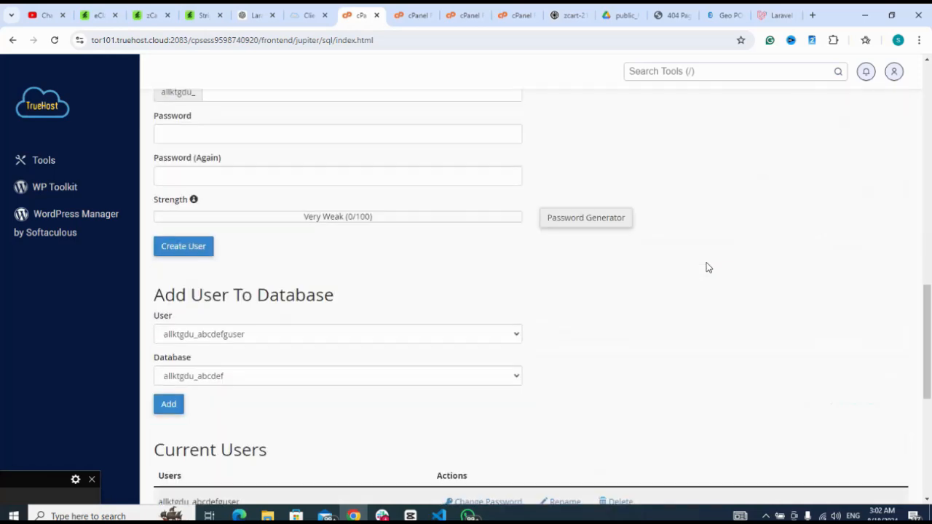
scroll(707, 268, "up", 2)
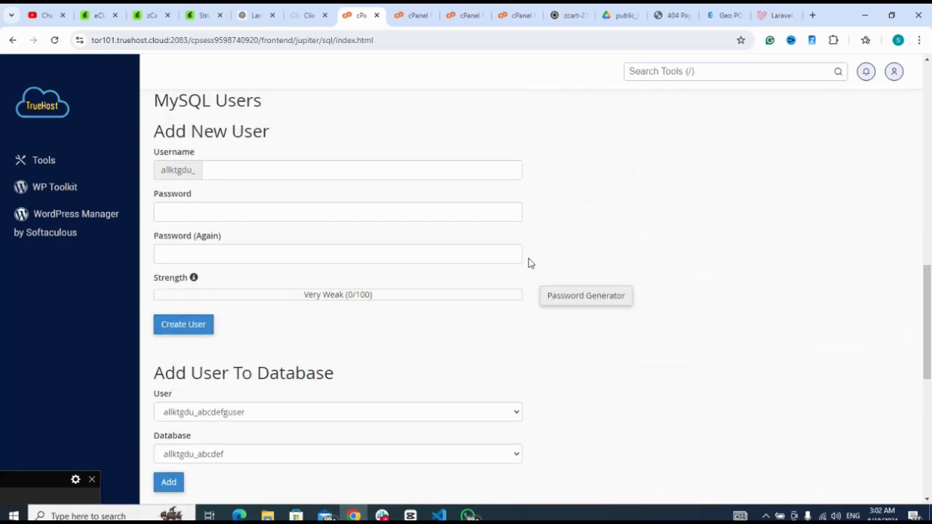
left_click(416, 174)
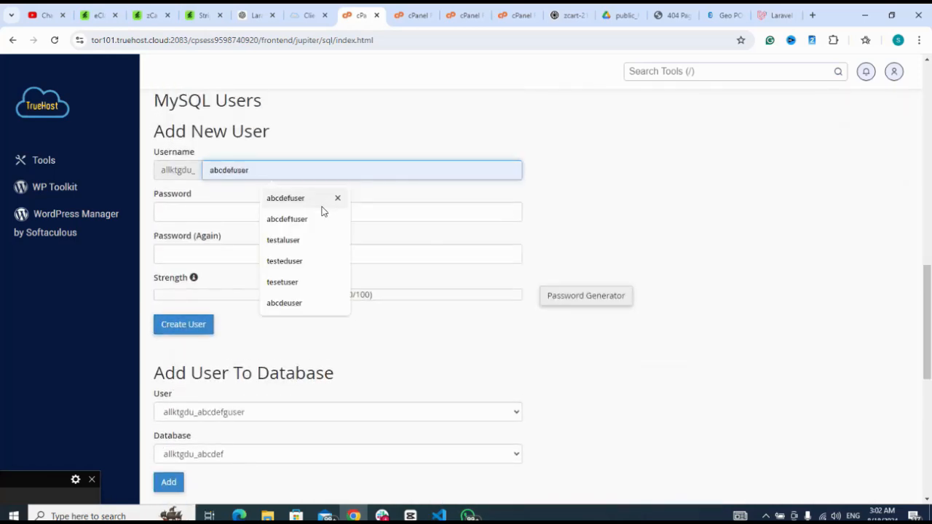
left_click(302, 227)
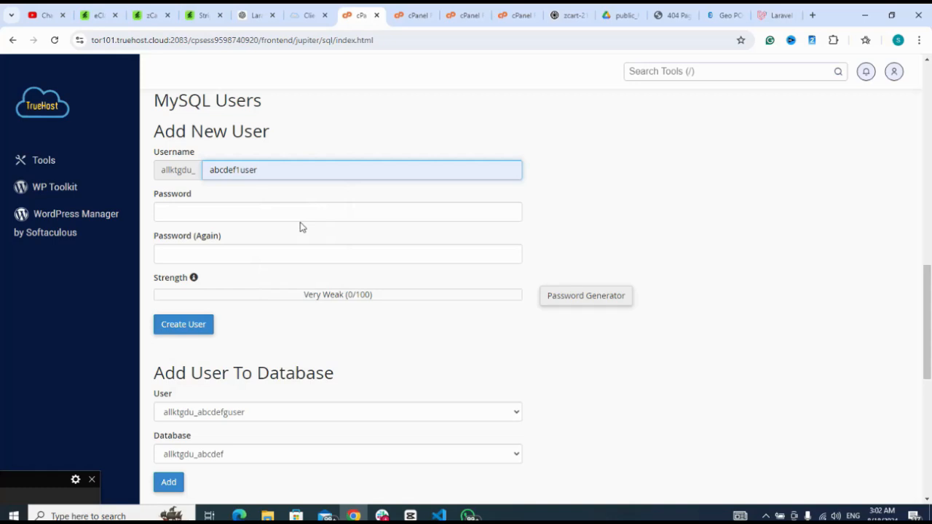
key("ctrl+a")
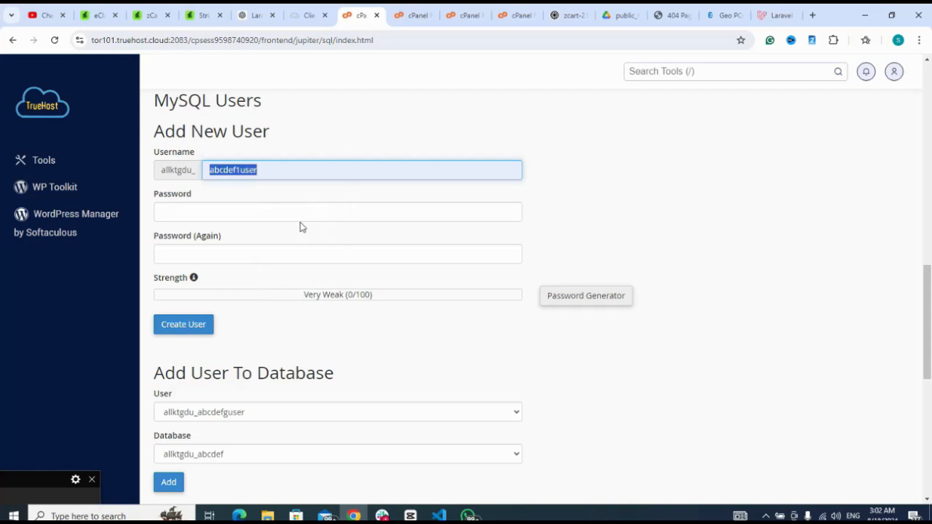
Try a pasted value as the new MySQL user's password and clear the password field
left_click(264, 216)
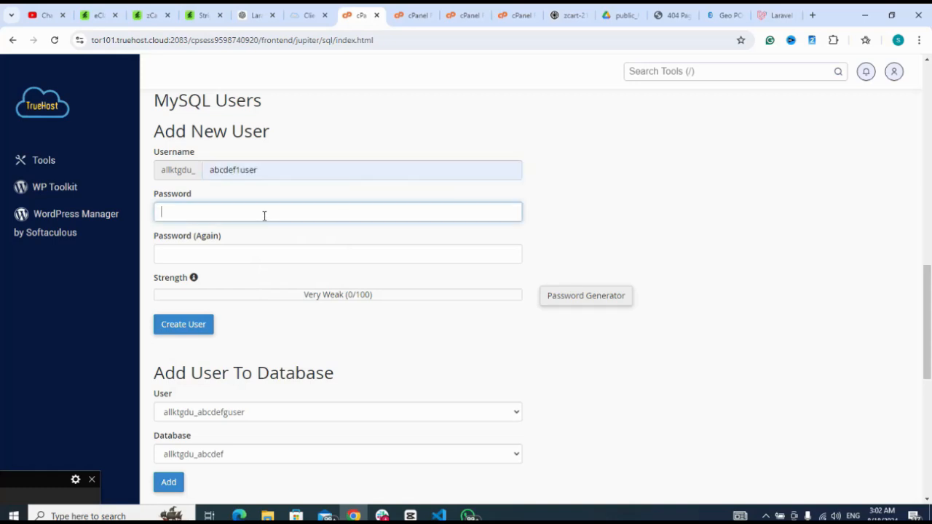
key("ctrl+v")
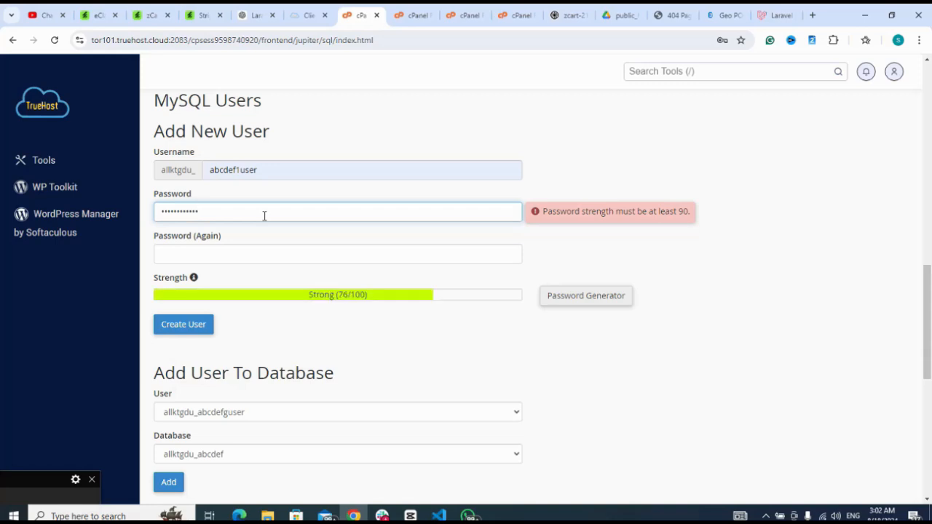
key("BackSpace")
key("BackSpace")
key("BackSpace")
key("BackSpace")
key("BackSpace")
key("BackSpace")
key("BackSpace")
key("BackSpace")
key("BackSpace")
key("BackSpace")
key("BackSpace")
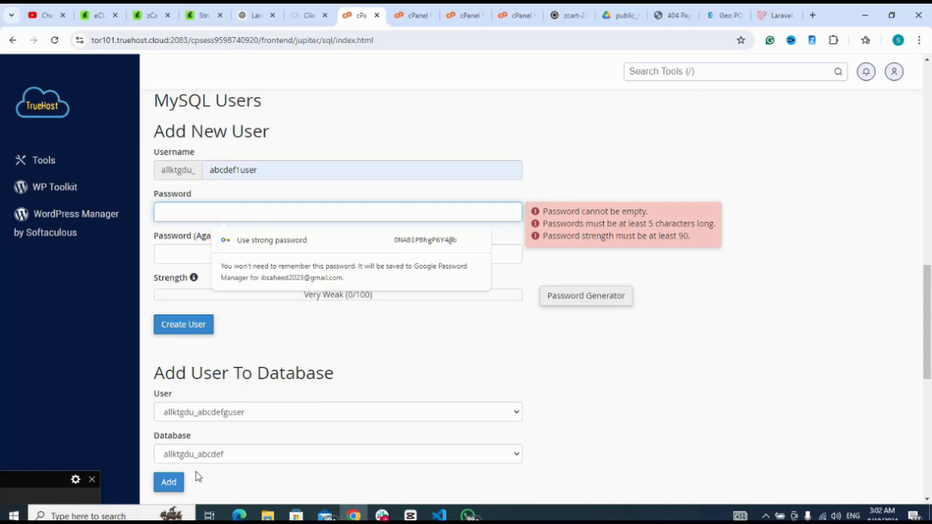
Enter and repeat a stronger password for abcdef1user and create the MySQL user
left_click(27, 484)
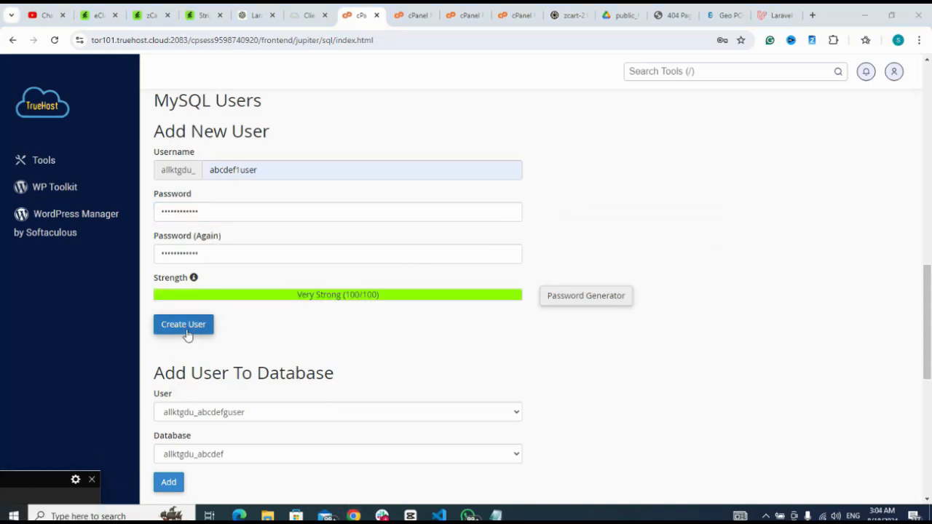
left_click(187, 329)
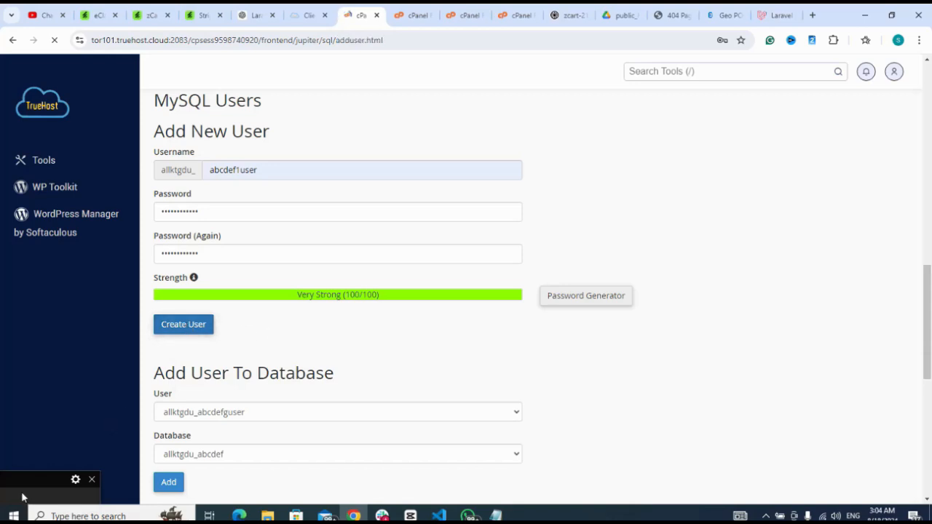
left_click(23, 498)
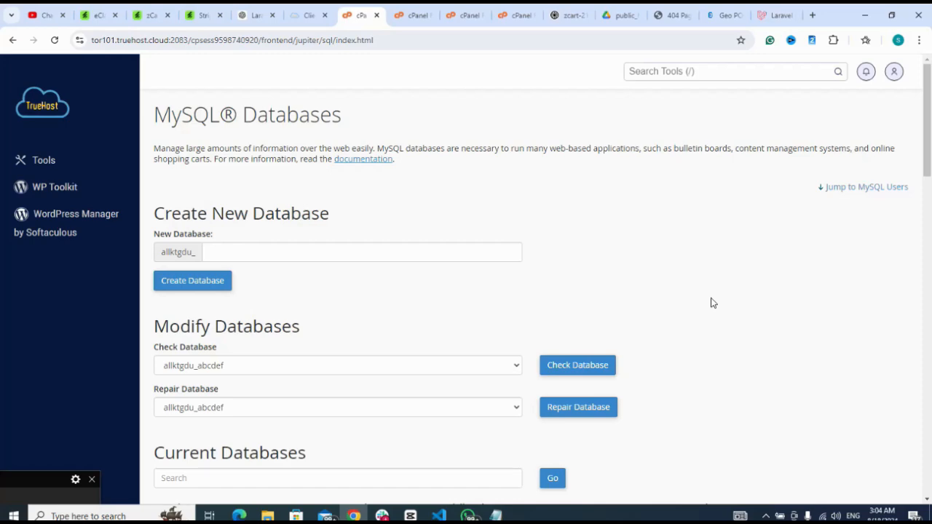
Add the user abcdef1user to the abcdef1 database from the MySQL Databases page
scroll(712, 303, "down", 6)
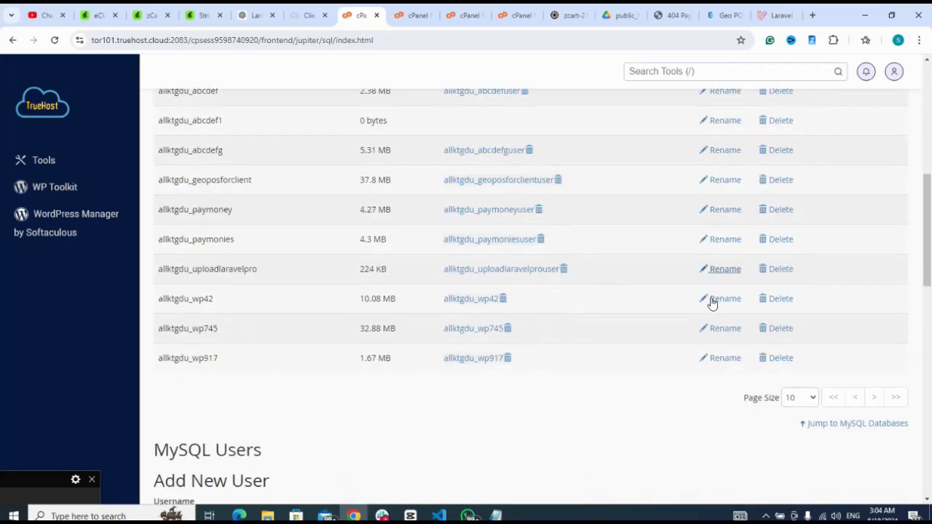
scroll(713, 303, "down", 8)
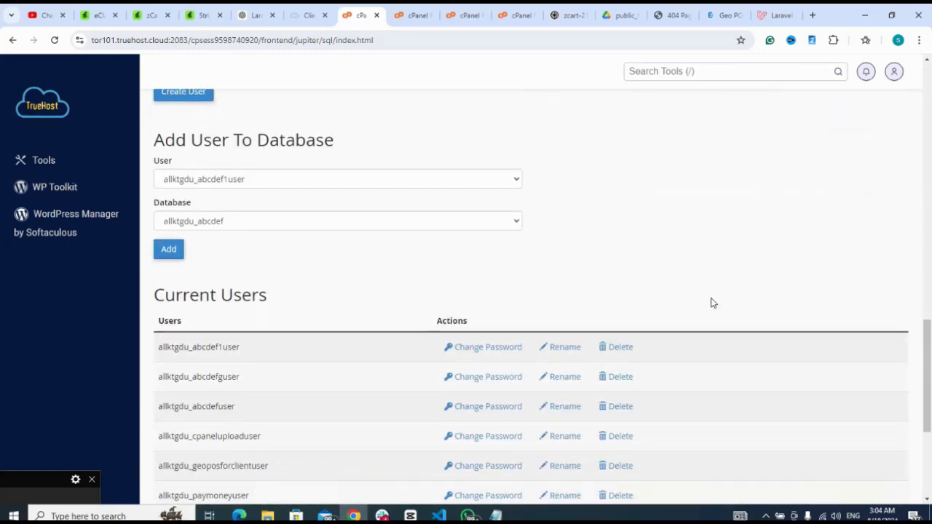
left_click(355, 228)
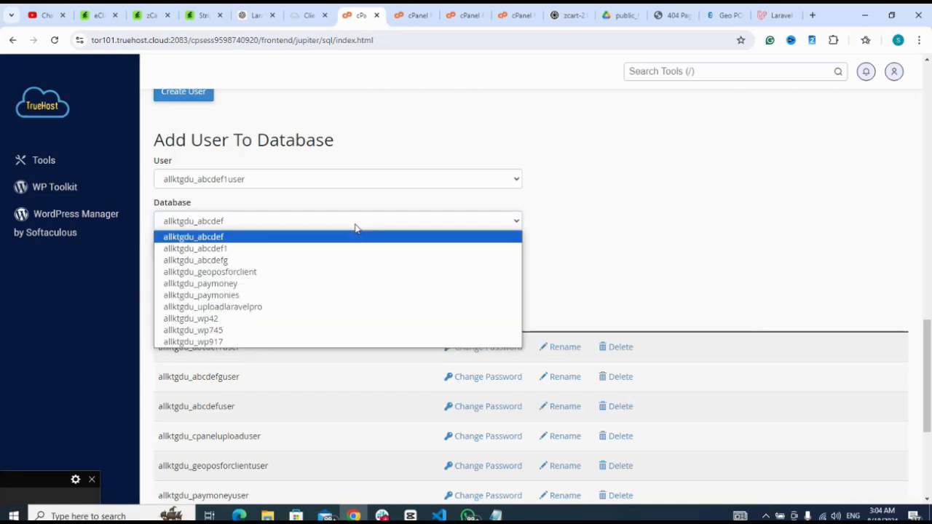
left_click(312, 251)
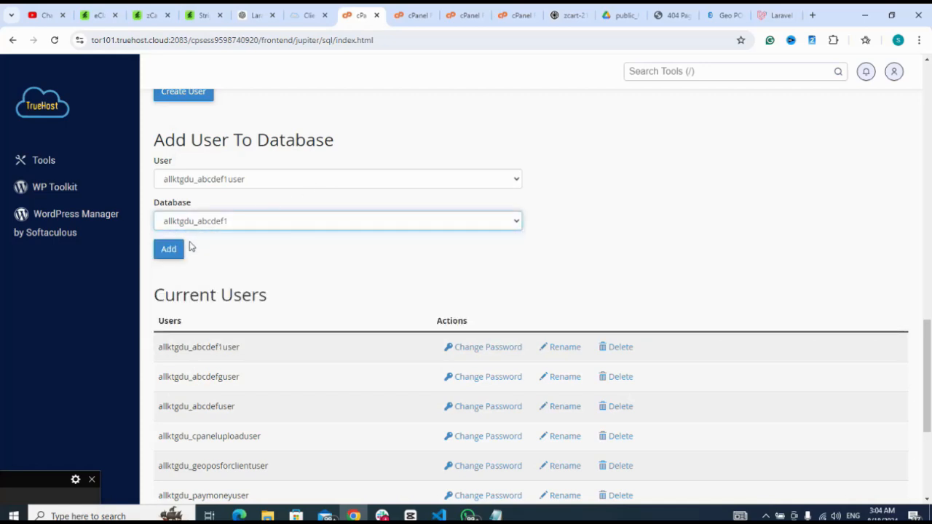
left_click(170, 252)
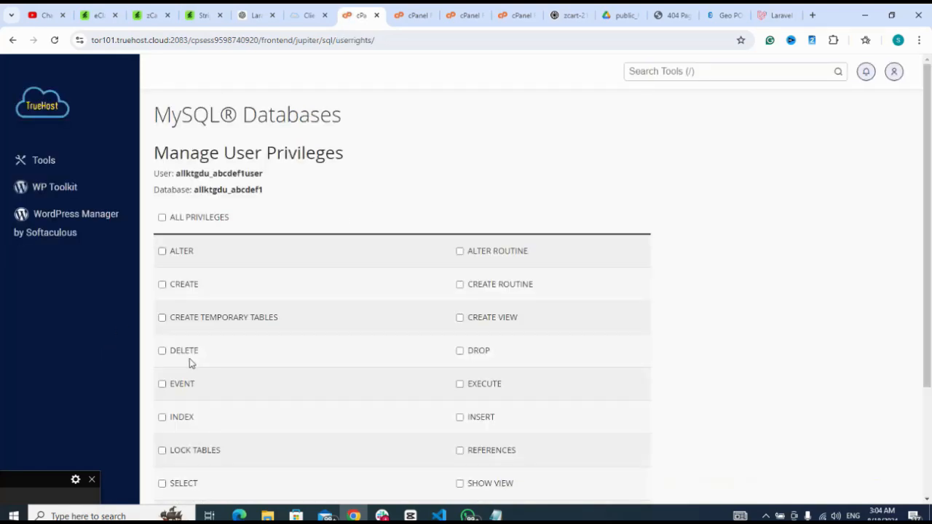
Grant abcdef1user all privileges on the abcdef1 database and save the changes
left_click(201, 218)
scroll(487, 179, "down", 3)
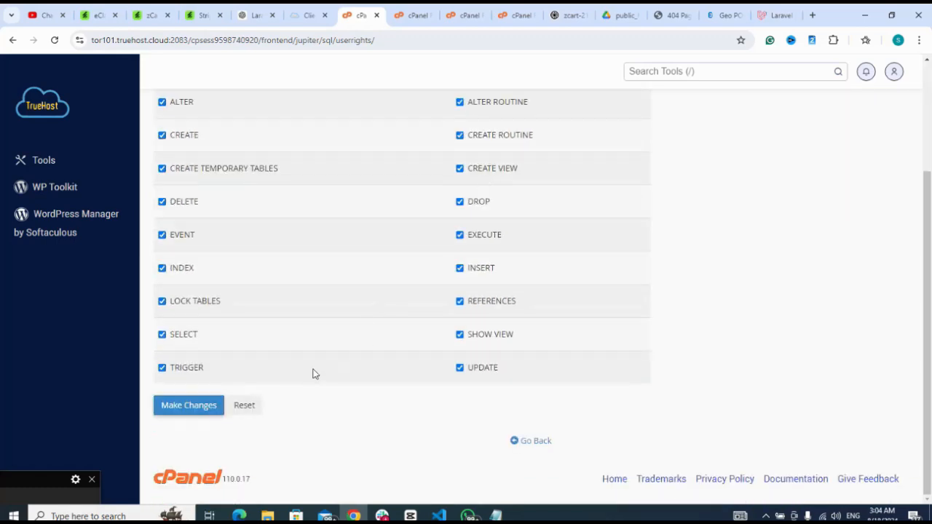
left_click(205, 408)
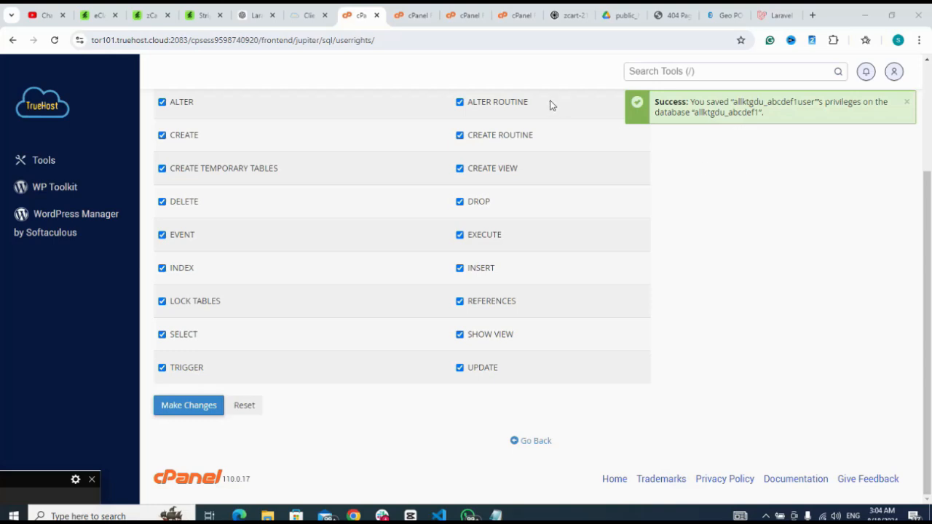
Copy the subdomain folder name from File Manager and open uploadlaravel.saidbyte.com.ng in a new browser tab
left_click(516, 16)
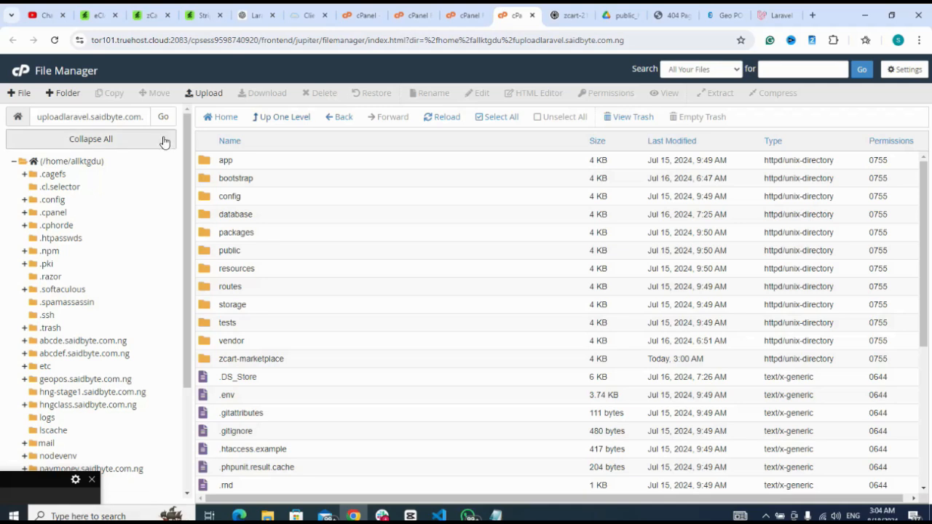
left_click(142, 117)
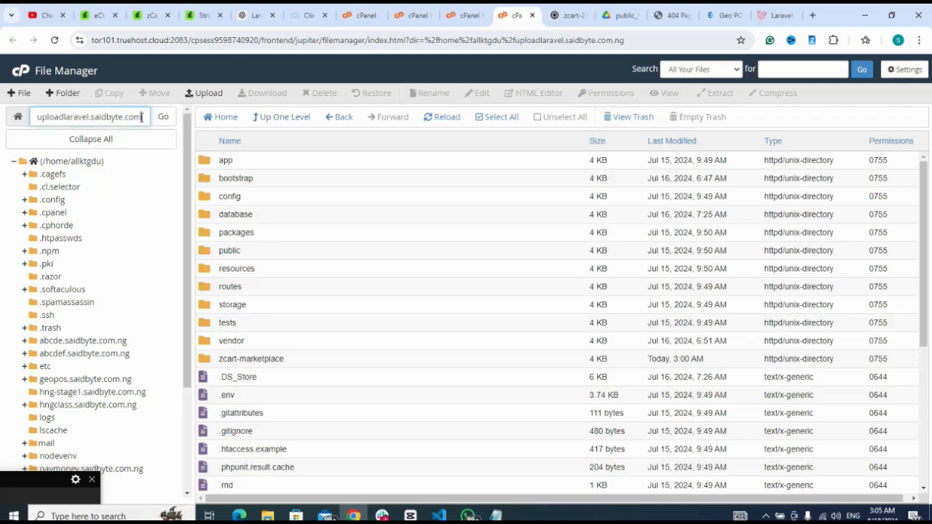
triple_click(141, 117)
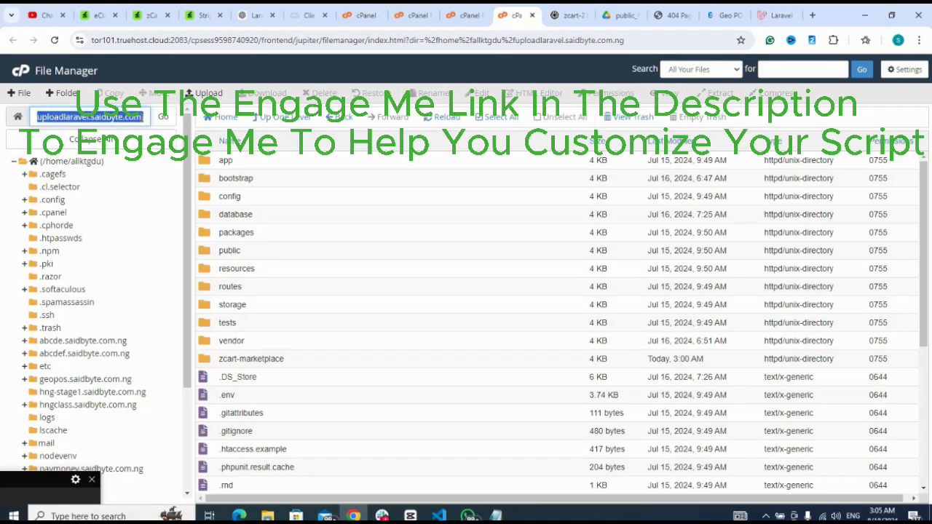
left_click(813, 16)
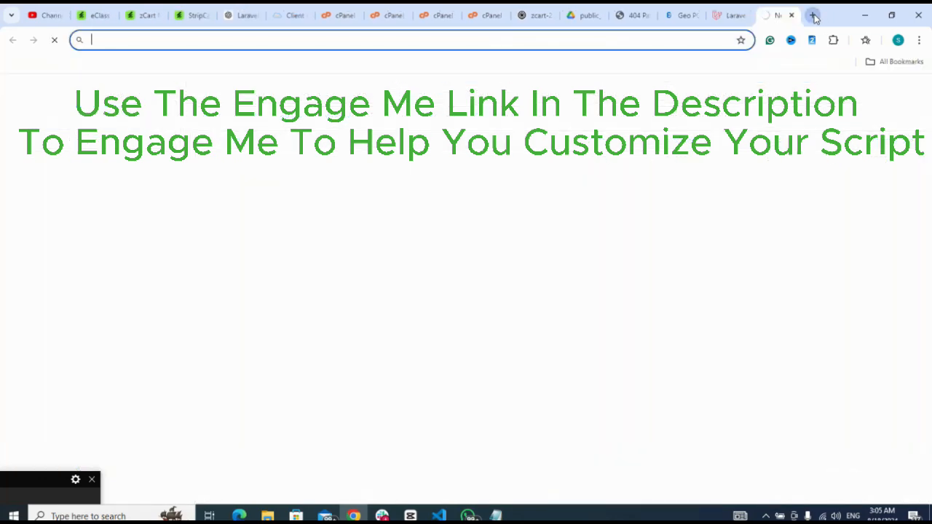
type("uploadlaravel.saidbyte.com.ng")
key("Return")
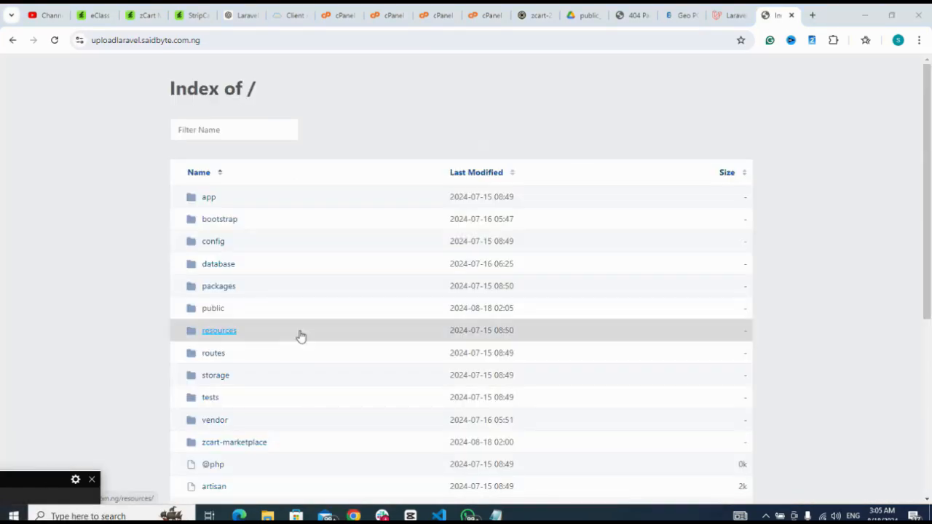
Open the zCart Marketplace installer by extending the subdomain address with /public
left_click(425, 41)
type("/p")
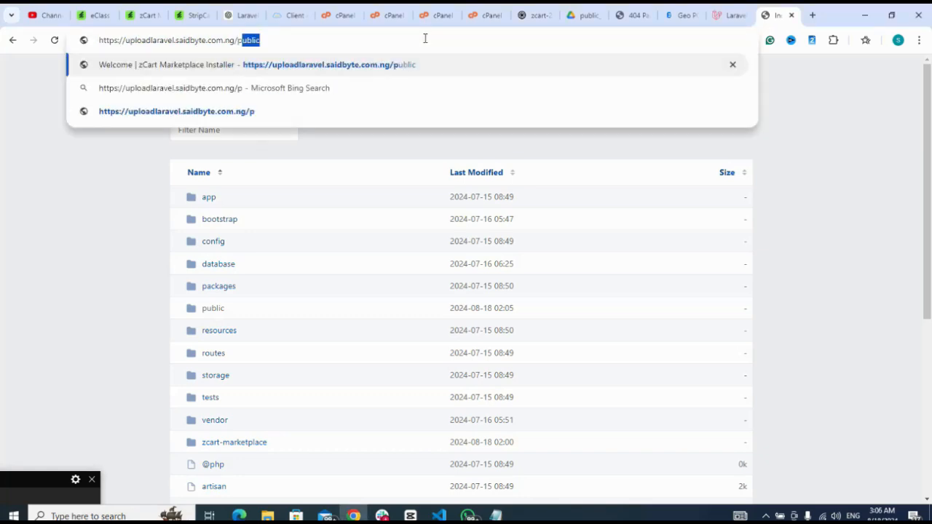
key("Return")
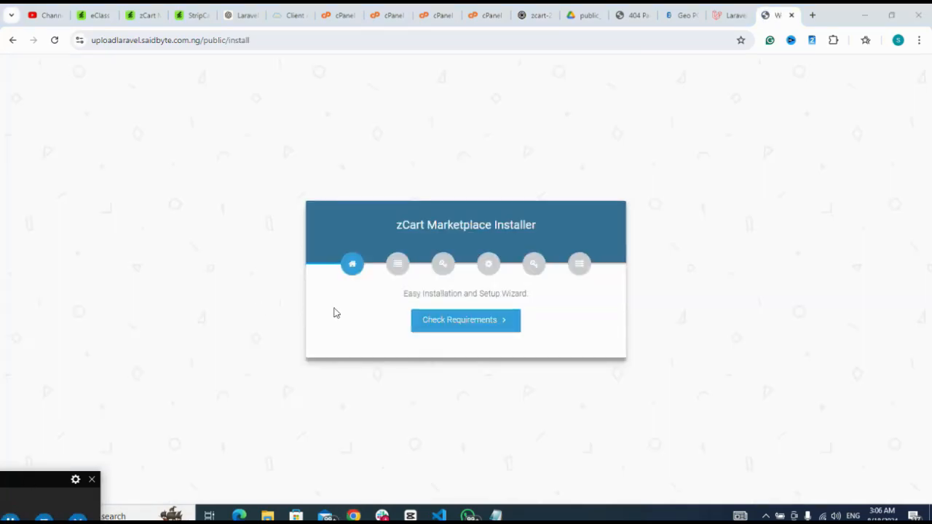
Run the installer's server requirements check and continue to its permissions check
left_click(466, 326)
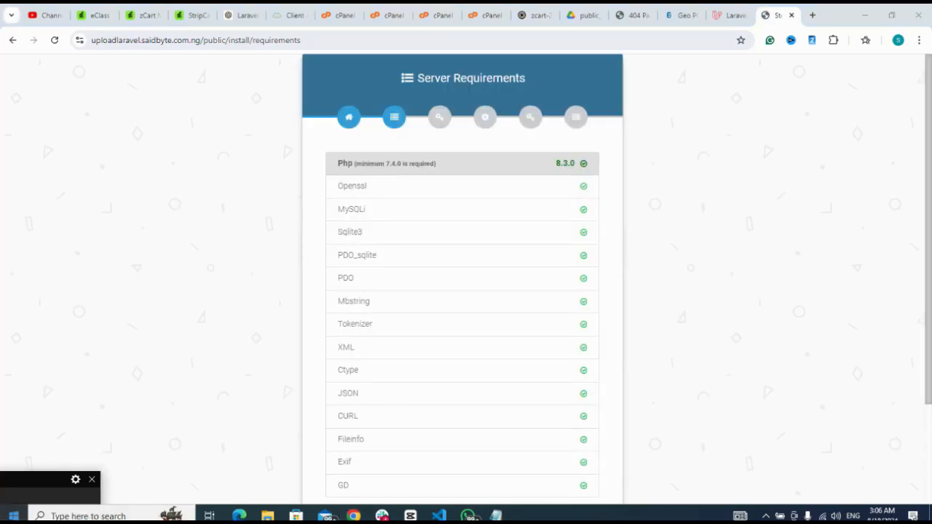
scroll(795, 296, "down", 1)
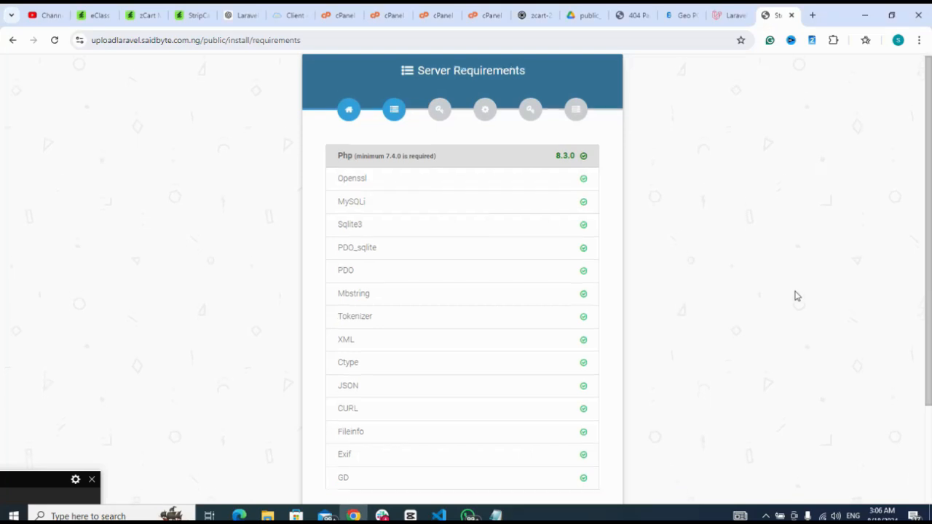
scroll(796, 296, "down", 1)
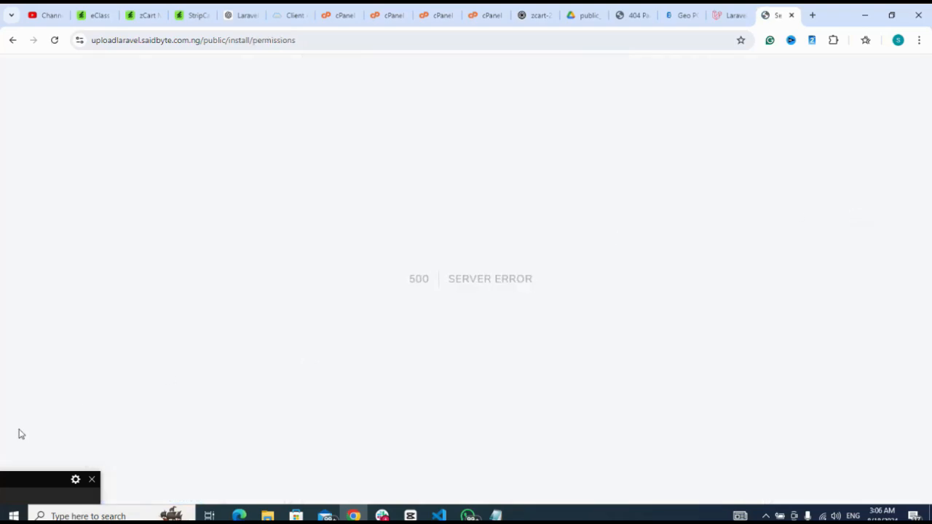
left_click(38, 501)
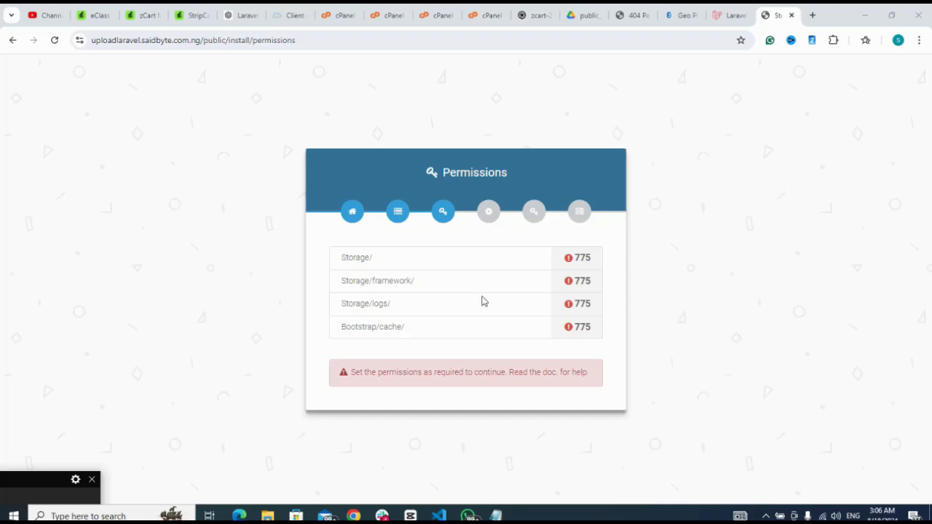
Open the storage folder in File Manager and compare its subfolders' permissions with the installer's required permissions
left_click(481, 16)
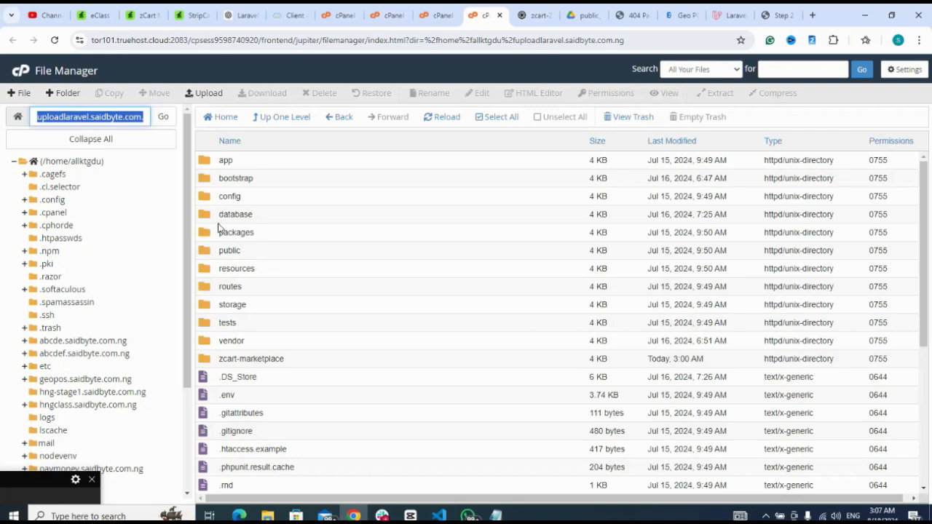
double_click(204, 311)
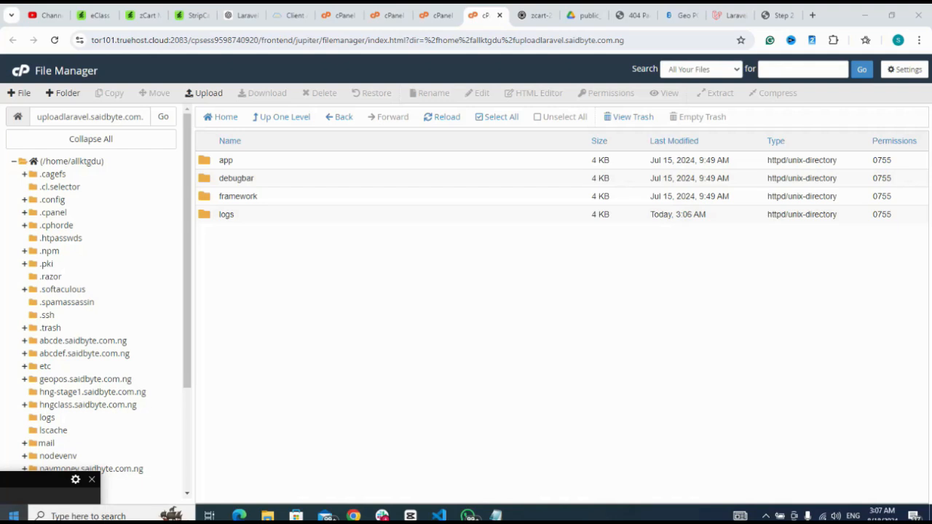
left_click(780, 15)
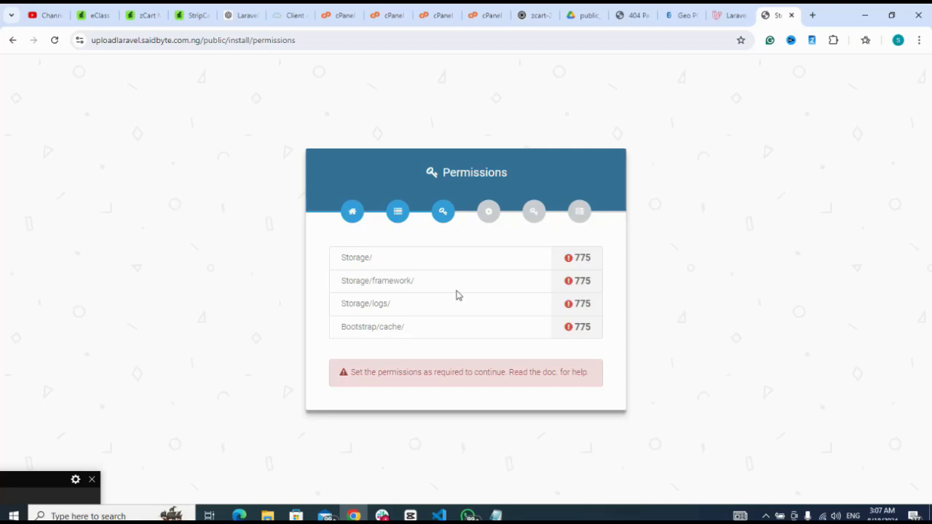
left_click(485, 17)
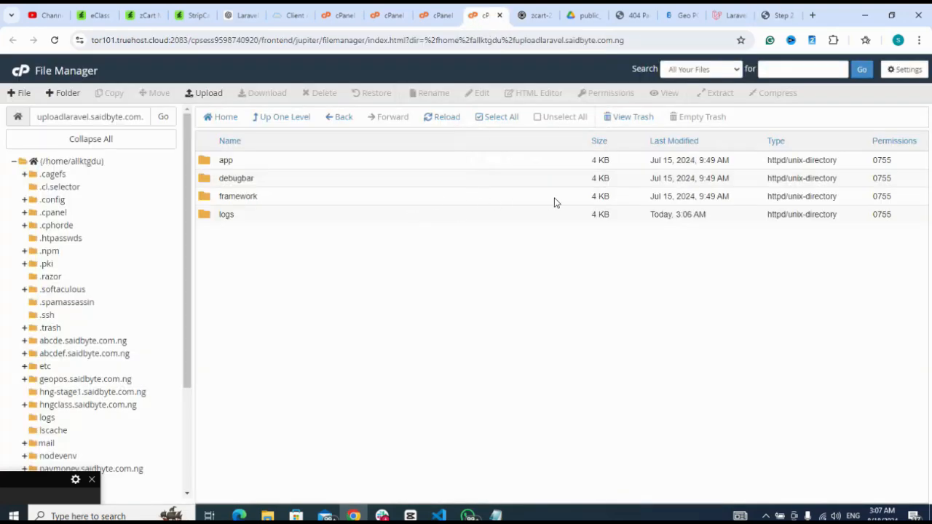
Set the permissions of the framework and logs folders inside storage to 0775
double_click(882, 198)
left_click(890, 198)
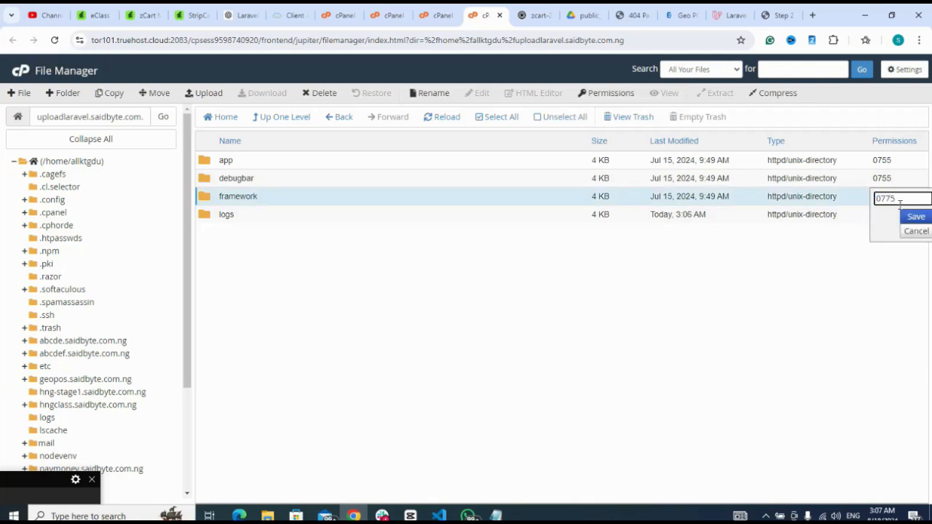
left_click(915, 216)
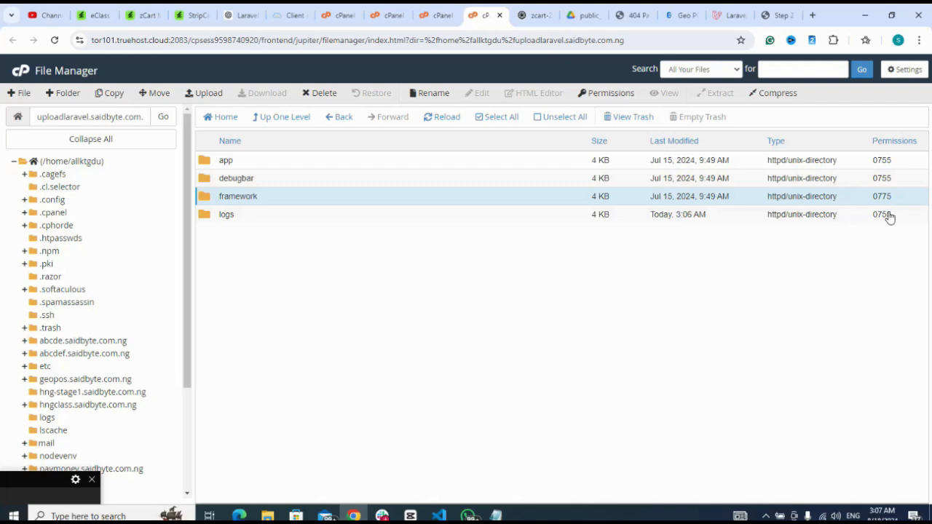
double_click(888, 216)
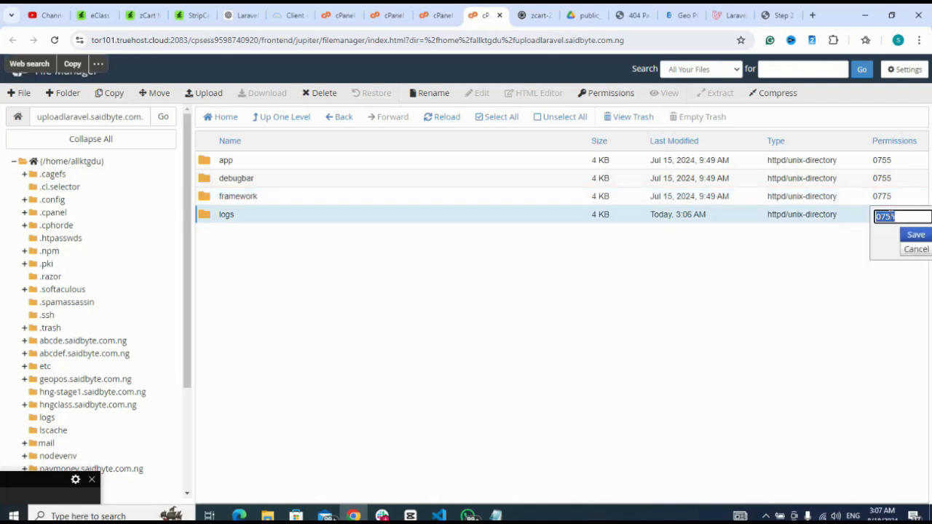
left_click(891, 216)
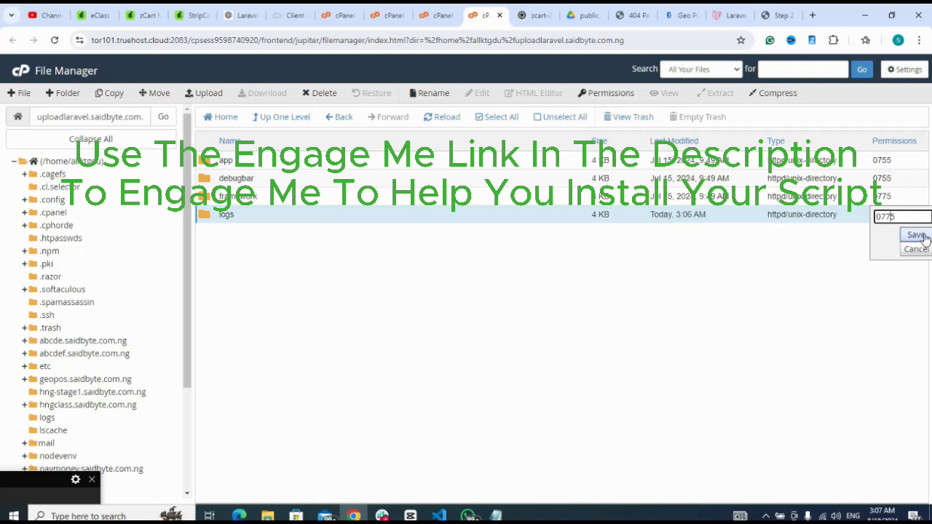
left_click(918, 234)
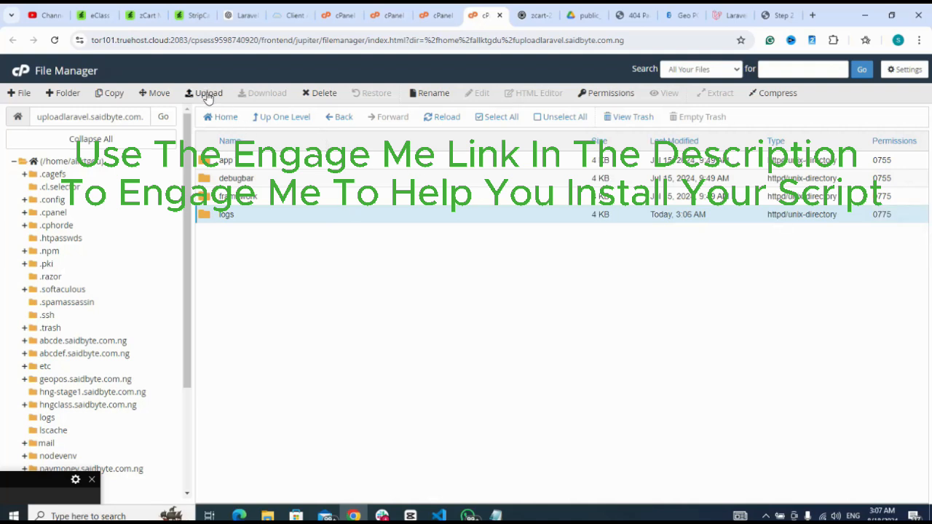
Return to the subdomain's root folder and set the storage folder's permissions to 0775
left_click(280, 118)
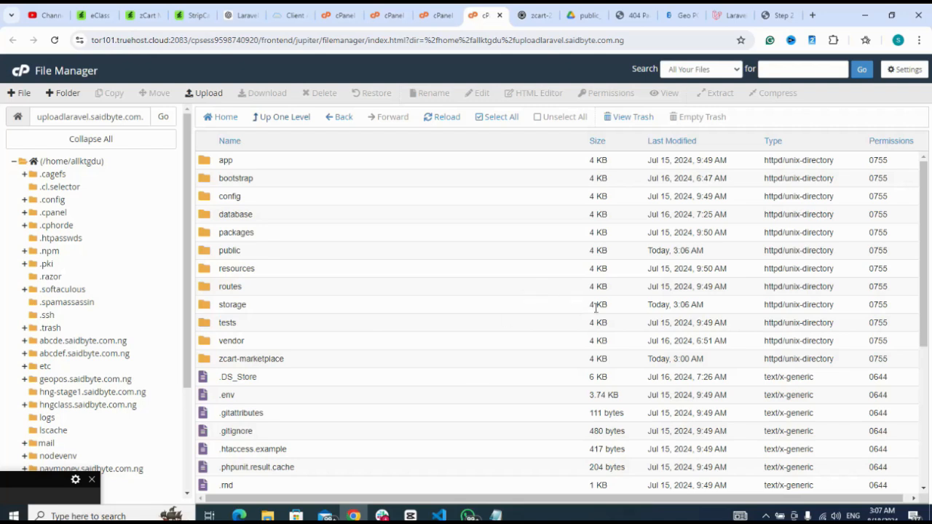
double_click(881, 307)
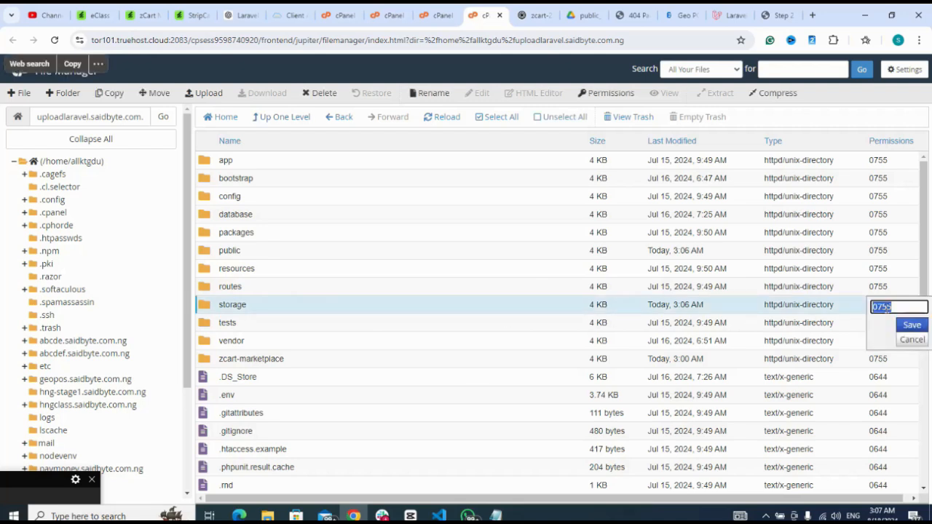
left_click(888, 307)
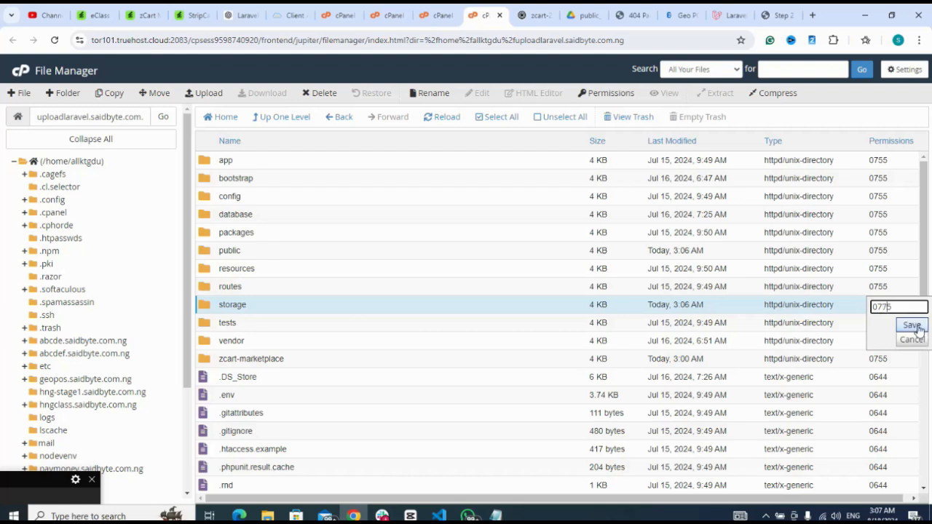
left_click(913, 326)
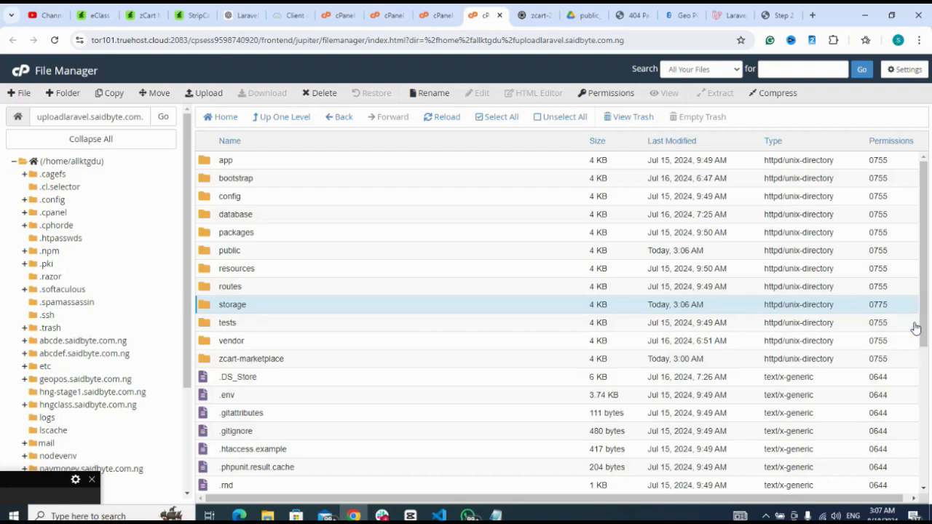
Check the installer's required permissions again and set the cache folder inside bootstrap to 0775
left_click(777, 18)
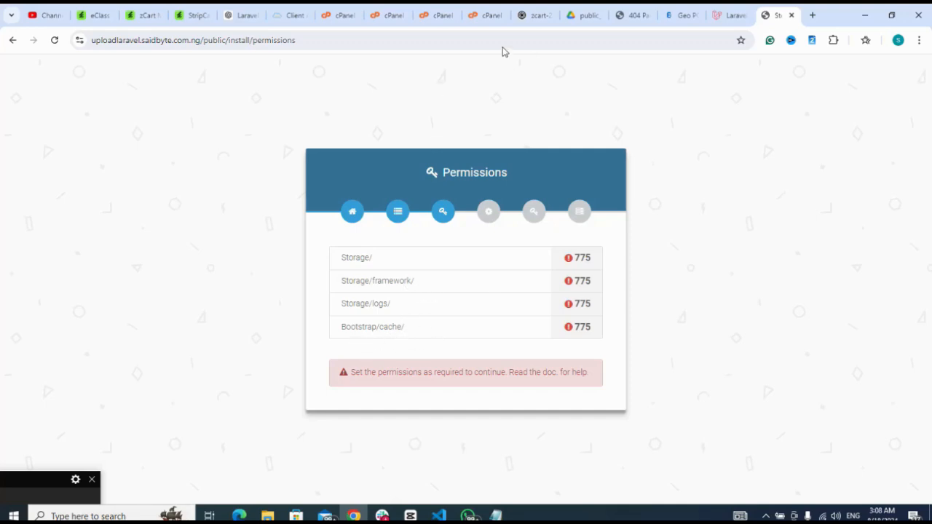
left_click(482, 16)
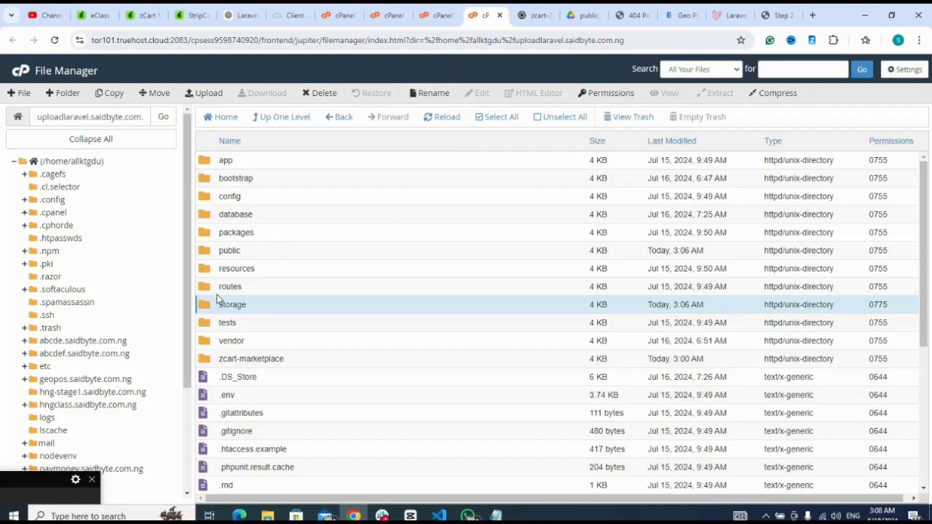
double_click(205, 181)
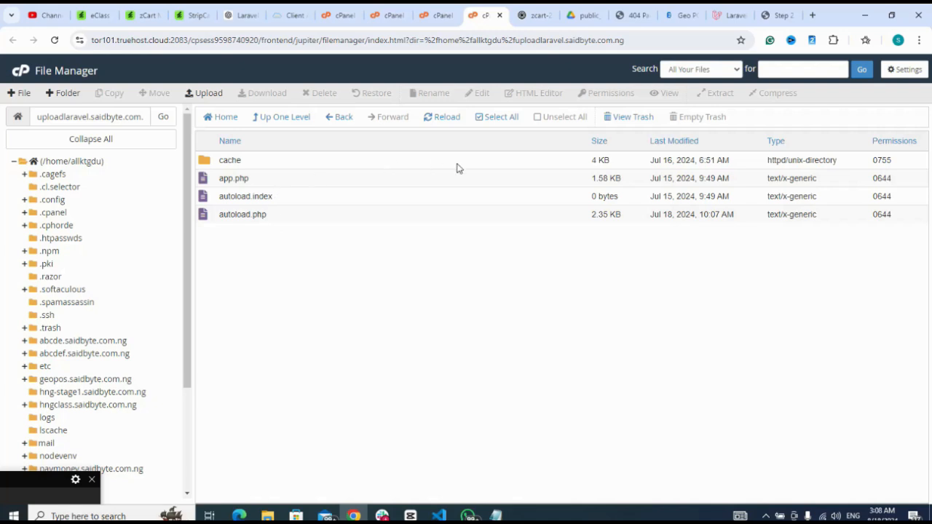
double_click(885, 161)
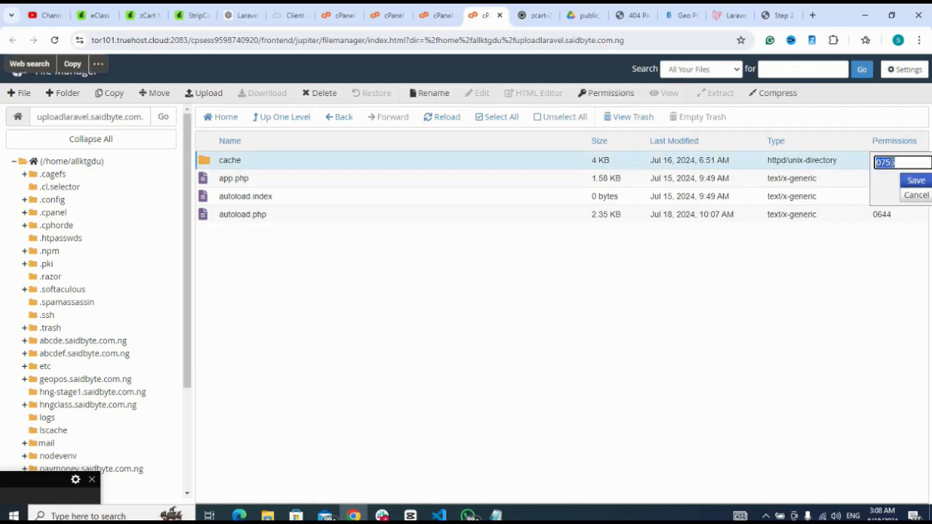
left_click(890, 163)
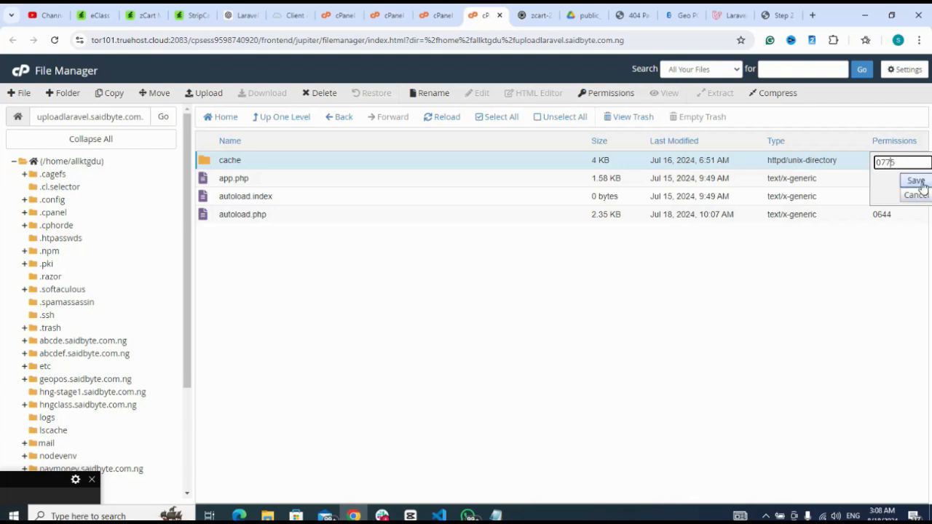
left_click(915, 181)
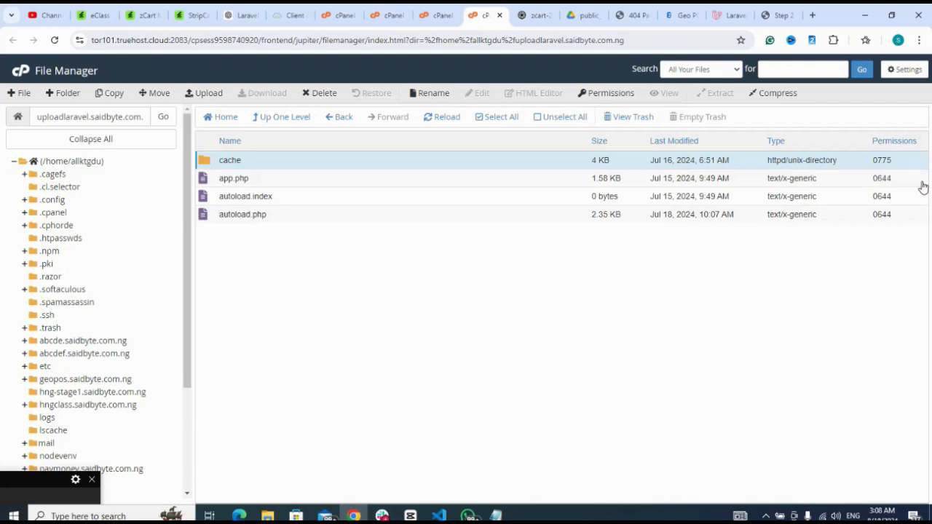
Reload the installer's permissions check and continue to the environment configuration
left_click(777, 15)
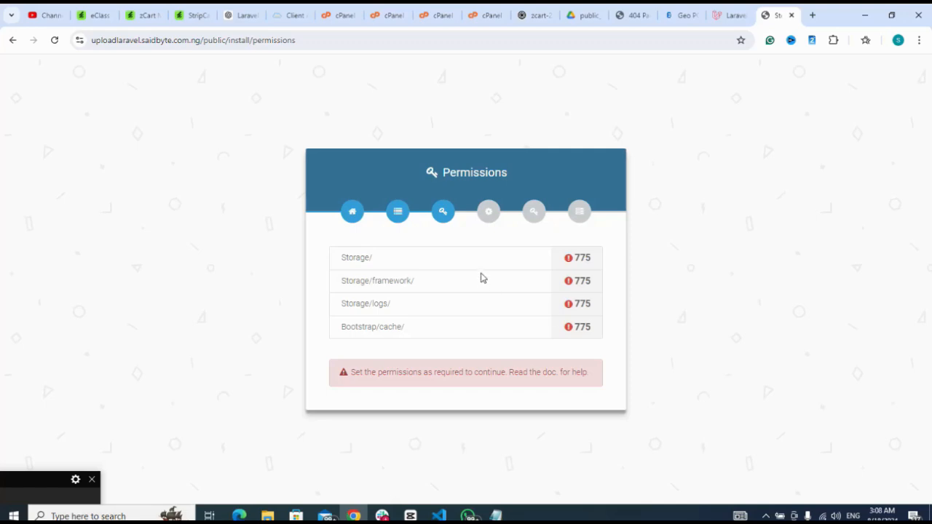
left_click(55, 40)
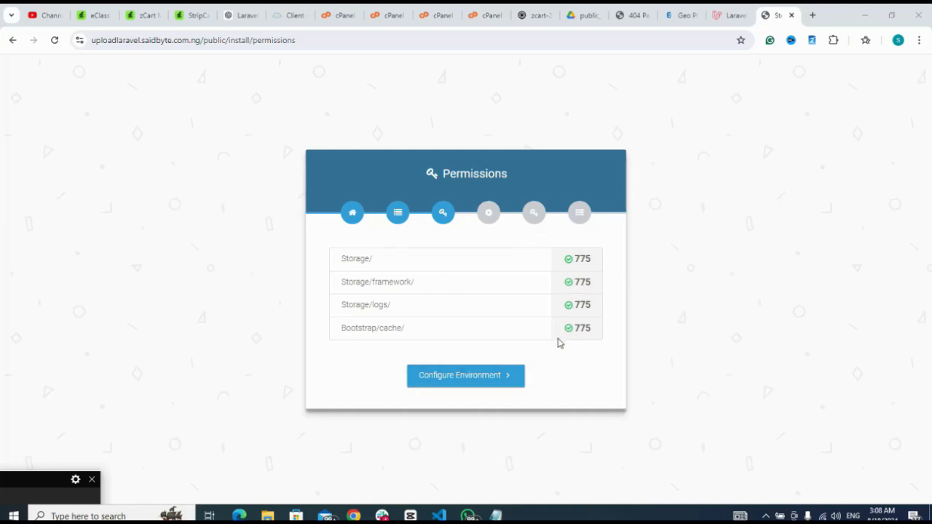
left_click(488, 383)
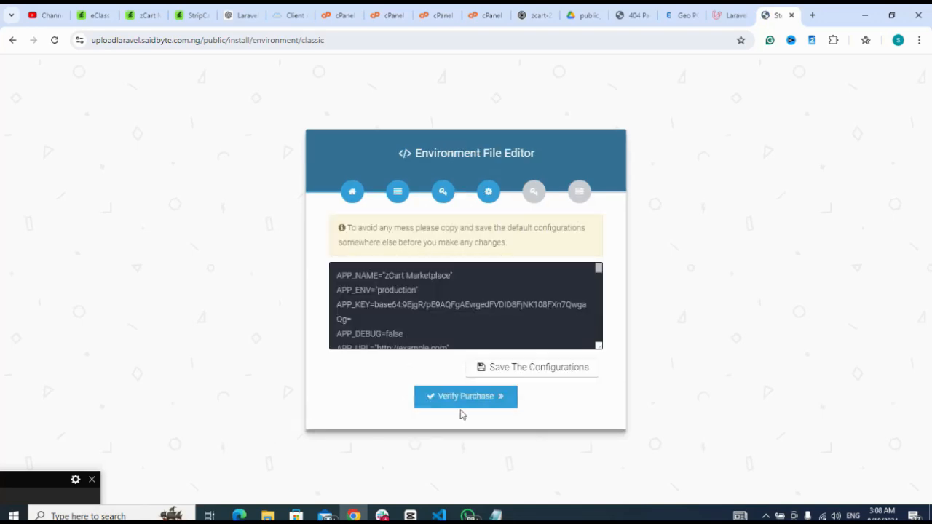
Try to continue to purchase verification with the default environment configuration
left_click(461, 400)
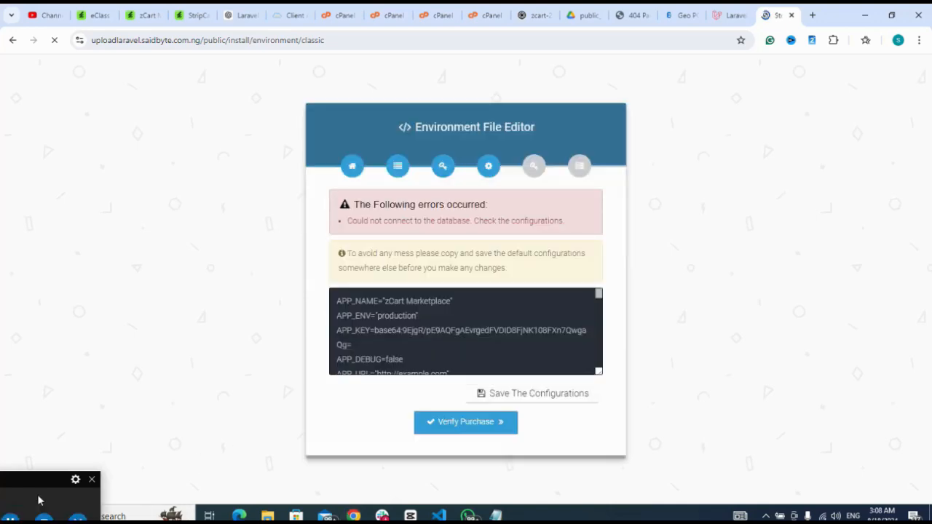
left_click(23, 514)
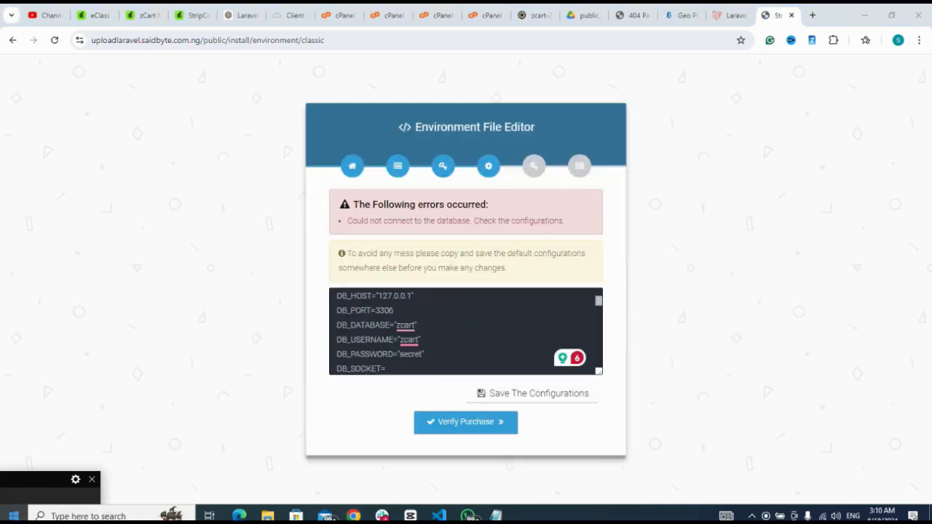
Examine the environment file from the APP_URL setting down to the database connection settings
left_click(441, 343)
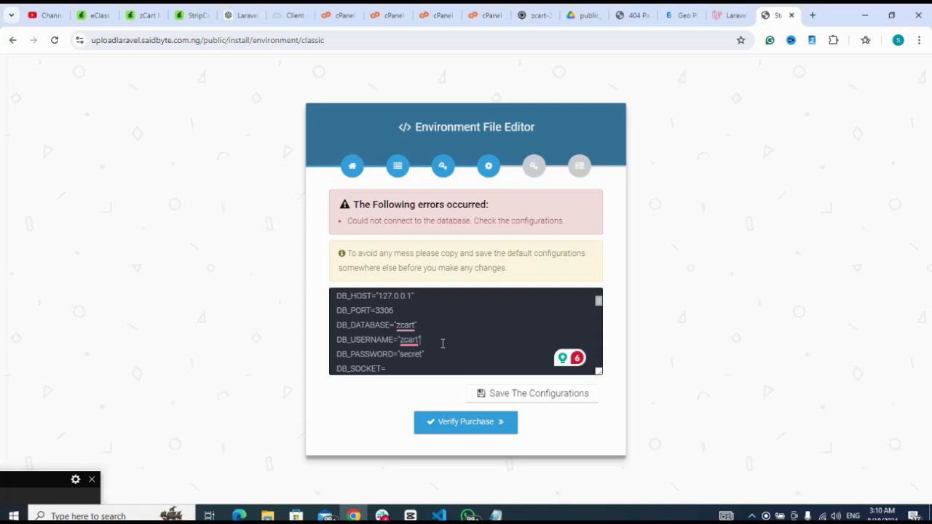
key("ctrl+Home")
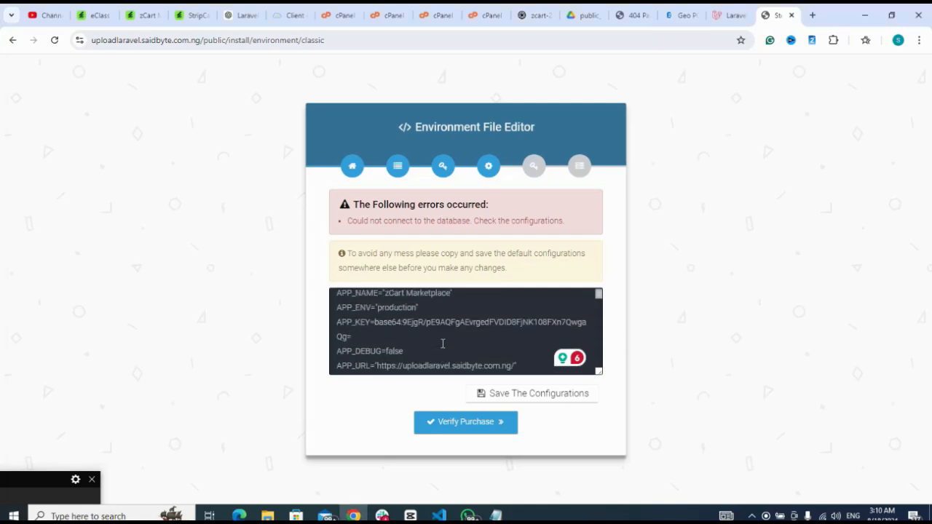
key("Down")
key("Down")
key("Down")
key("Down")
key("Down")
key("Down")
key("Down")
key("Down")
key("Down")
key("Down")
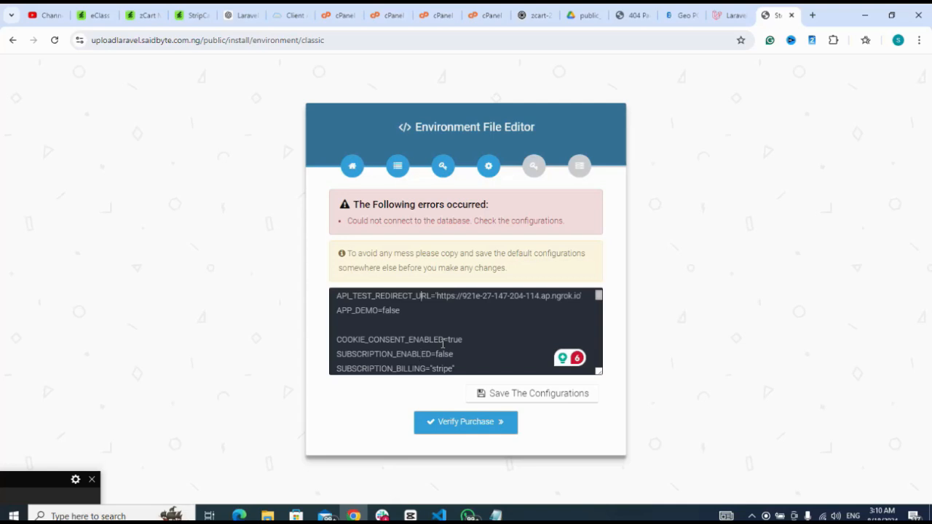
key("Up")
key("Up")
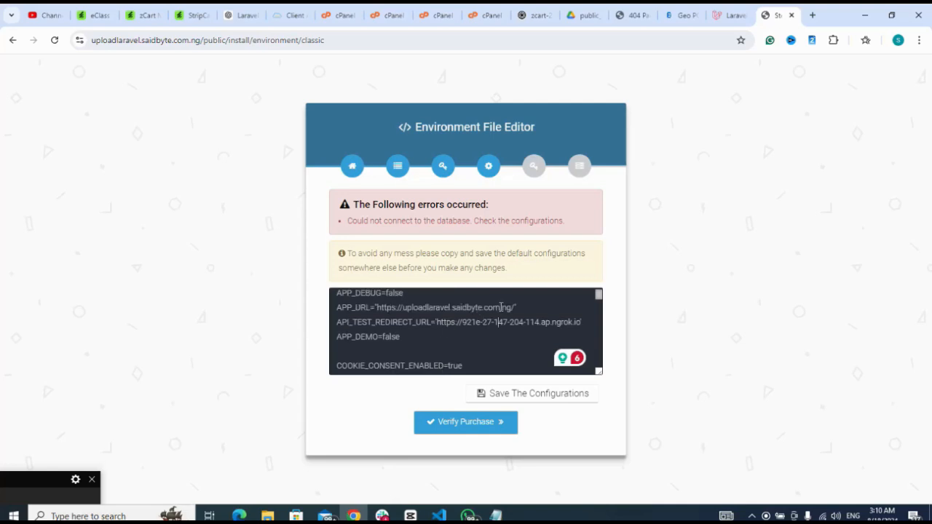
key("Down")
key("Down")
key("Down")
key("Down")
key("Down")
key("Down")
key("Down")
key("Down")
key("Down")
key("Down")
key("Down")
key("Down")
key("Down")
key("Down")
key("Down")
key("Down")
key("Down")
key("Down")
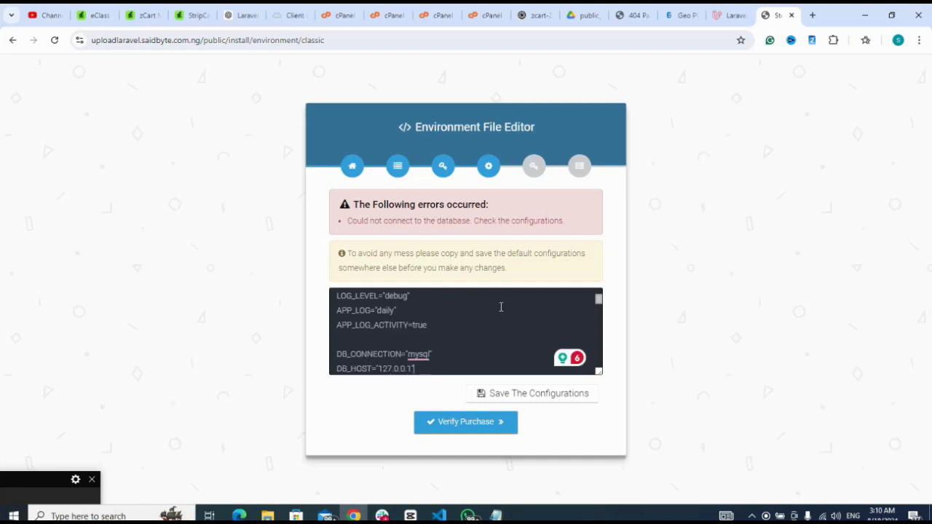
key("Down")
key("Down")
key("Down")
key("Down")
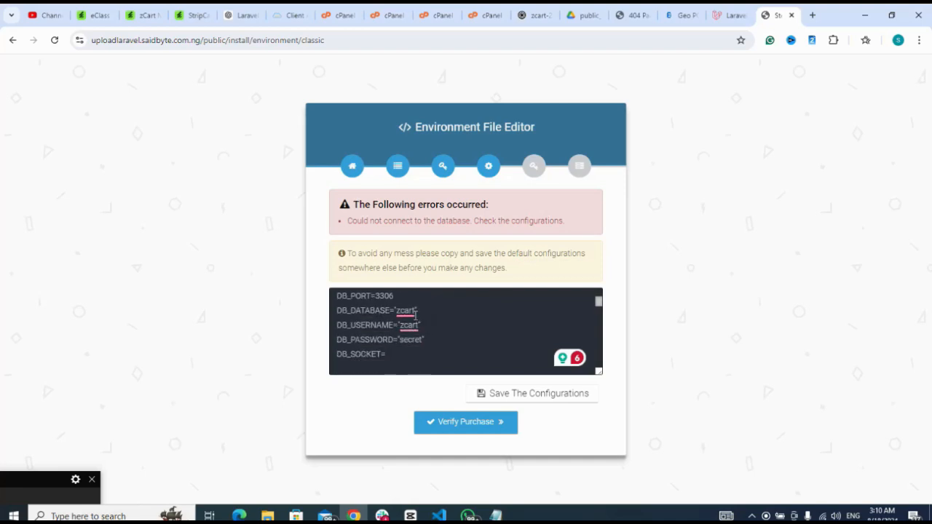
Copy the database user name allktgdu_abcdef1user from the cPanel Manage User Privileges page
left_click(415, 312)
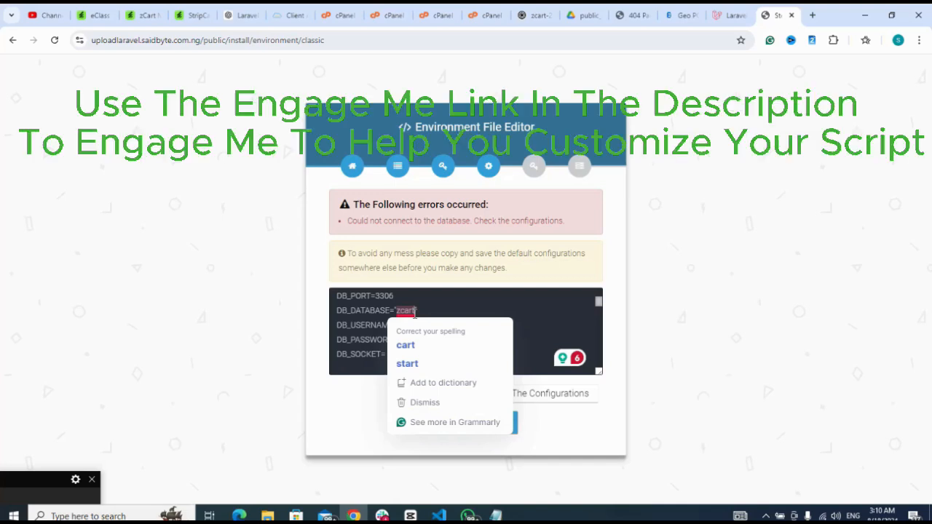
left_click(386, 15)
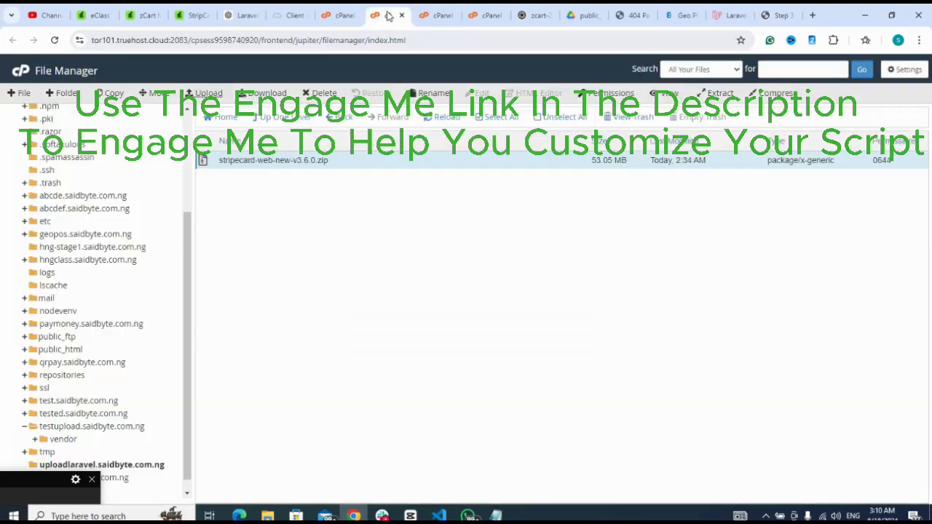
left_click(343, 16)
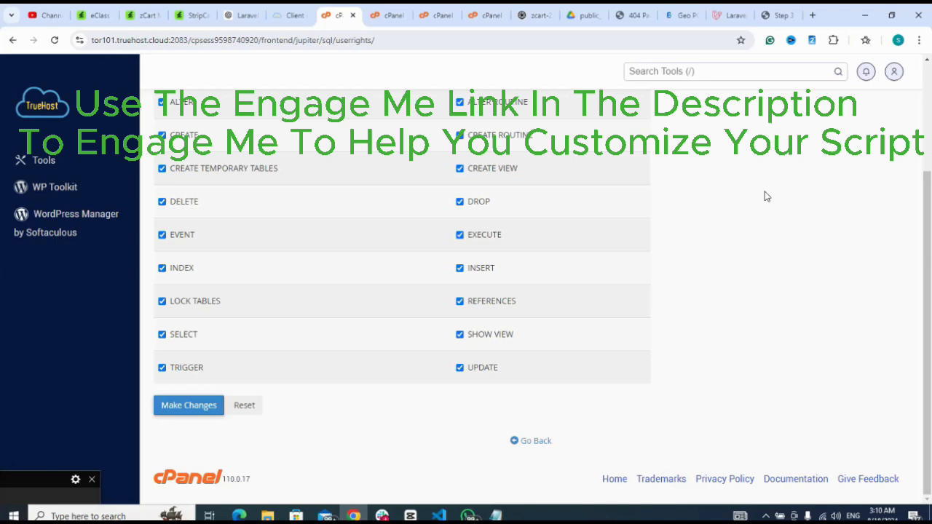
scroll(764, 196, "up", 3)
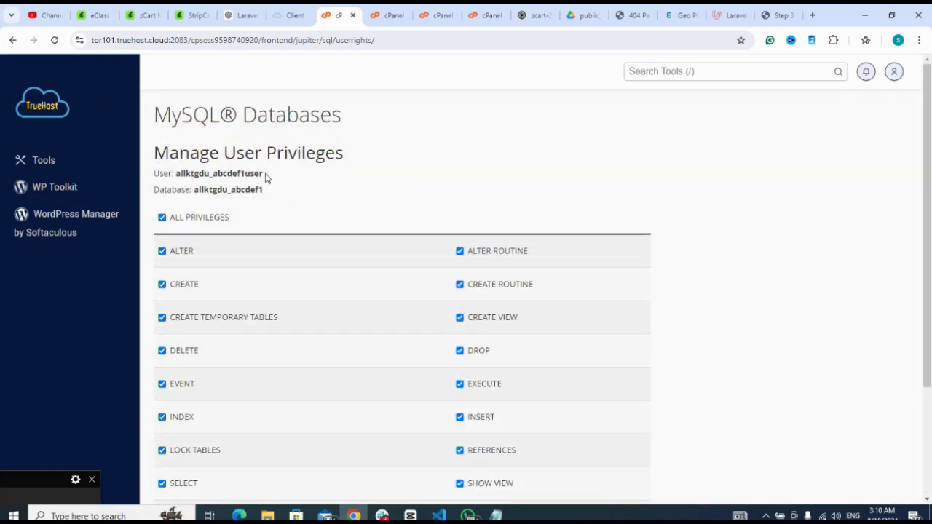
left_click_drag(265, 177, 176, 173)
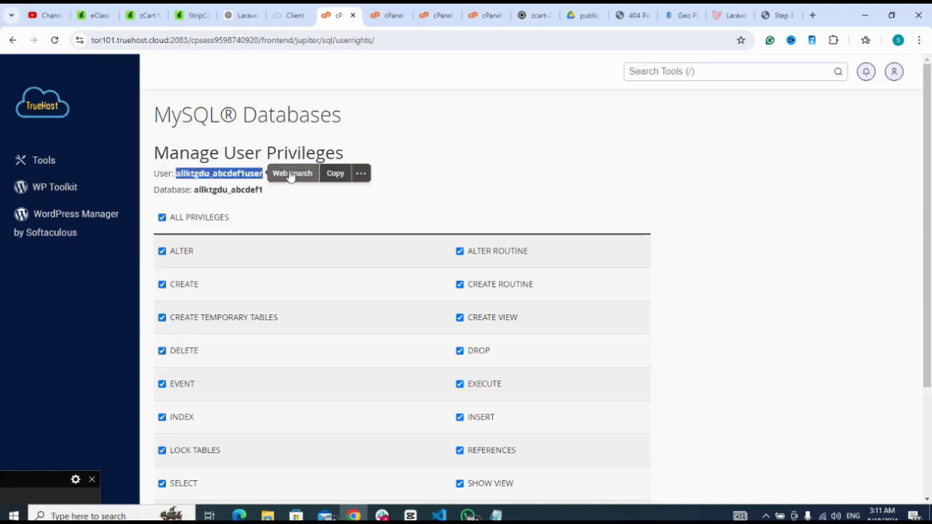
left_click(333, 173)
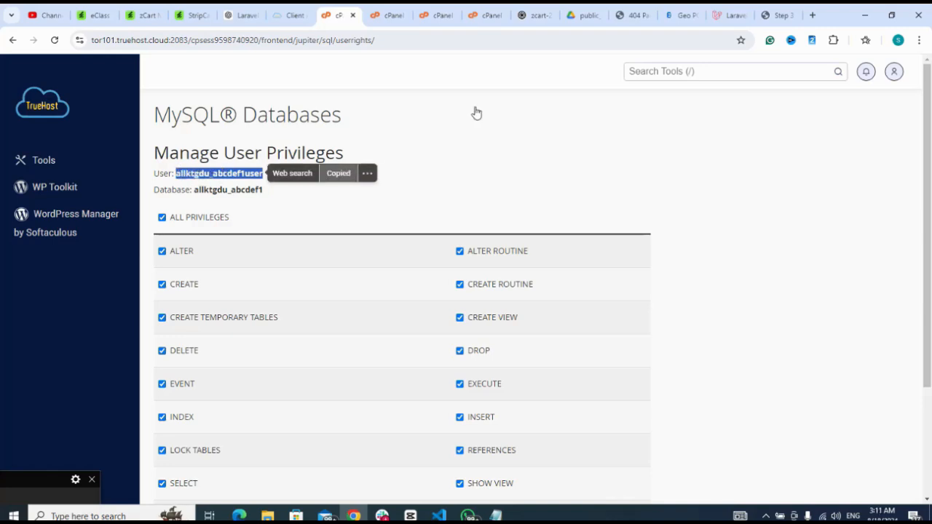
Replace the DB_DATABASE value in the installer's environment file with allktgdu_abcdef1user
left_click(780, 17)
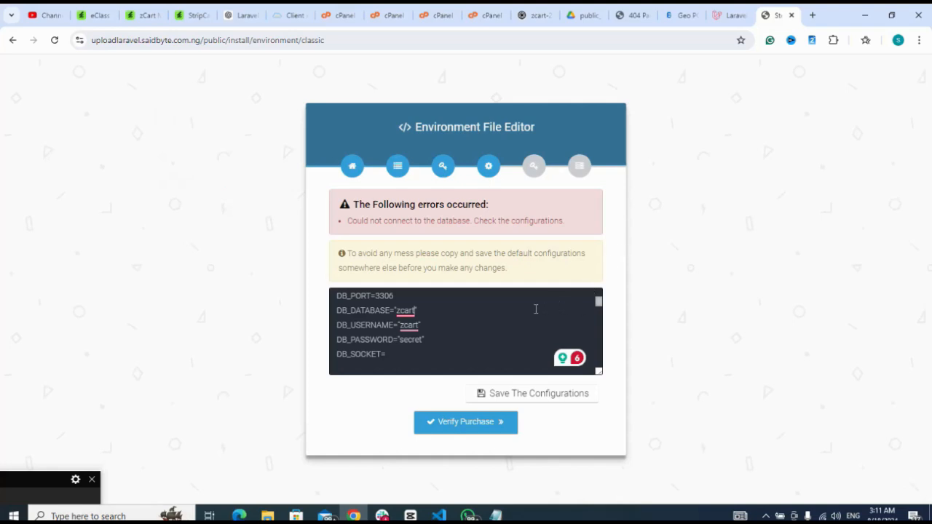
key("BackSpace")
key("BackSpace")
key("BackSpace")
key("BackSpace")
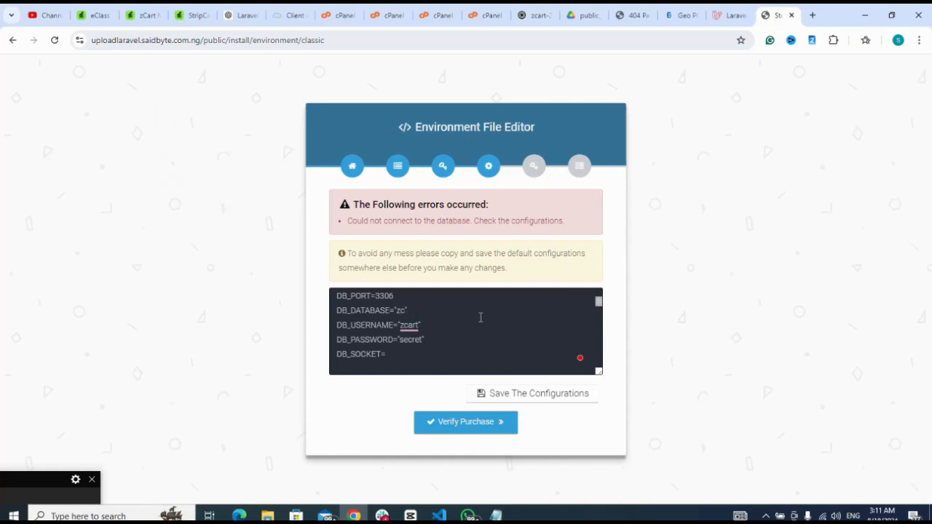
key("ctrl+v")
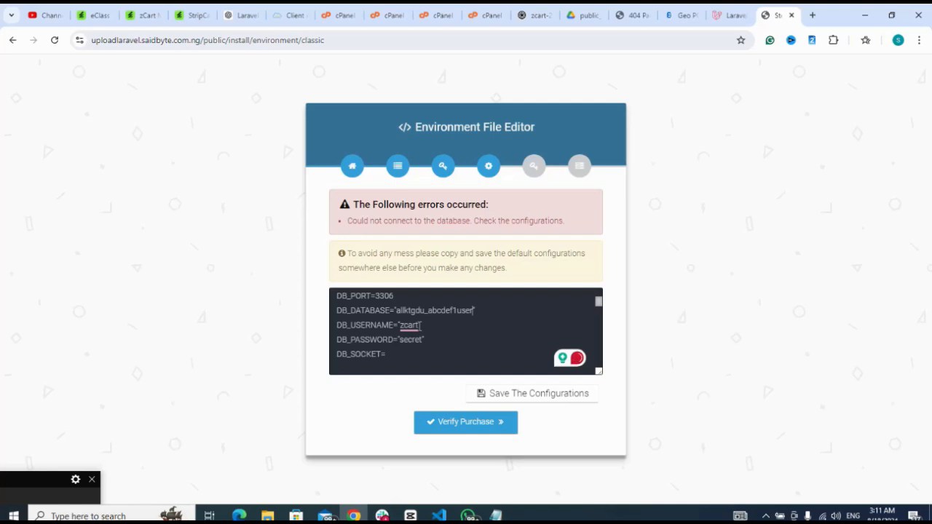
Replace the DB_USERNAME value in the environment file with the copied database user name allktgdu_abcdef1user
left_click(419, 325)
key("BackSpace")
key("BackSpace")
key("BackSpace")
key("ctrl+v")
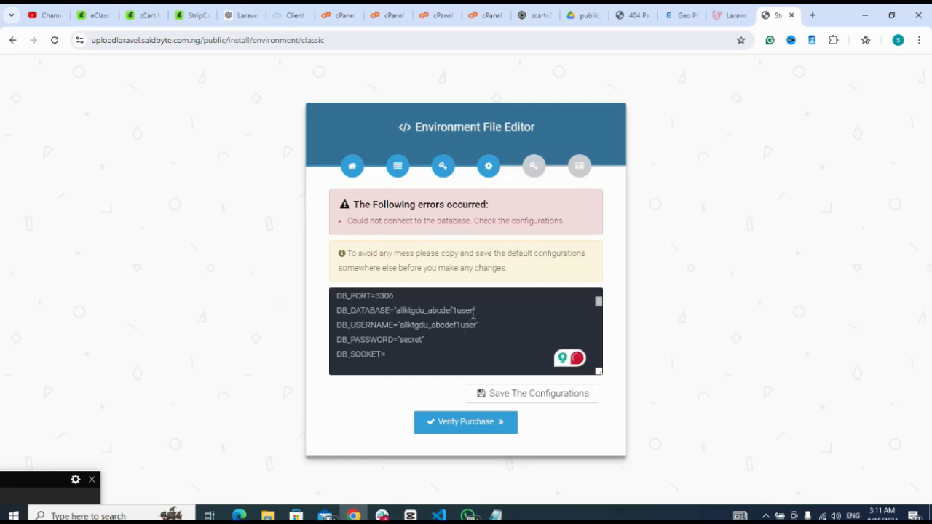
Shorten the DB_DATABASE value to the database name allktgdu_abcdef1 by removing the "user" ending
left_click(473, 313)
key("BackSpace")
key("BackSpace")
key("BackSpace")
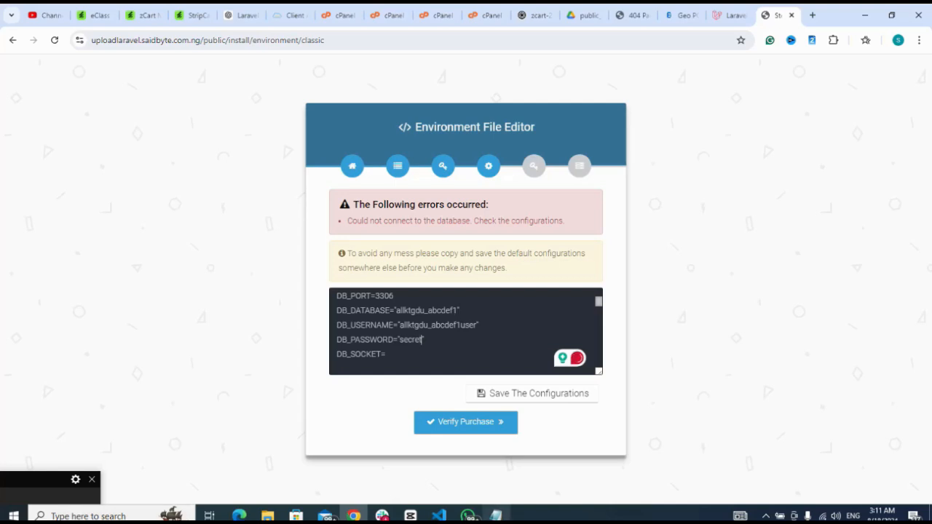
Copy the database password from the Notepad note and replace the default DB_PASSWORD value in the environment file with it
left_click(496, 515)
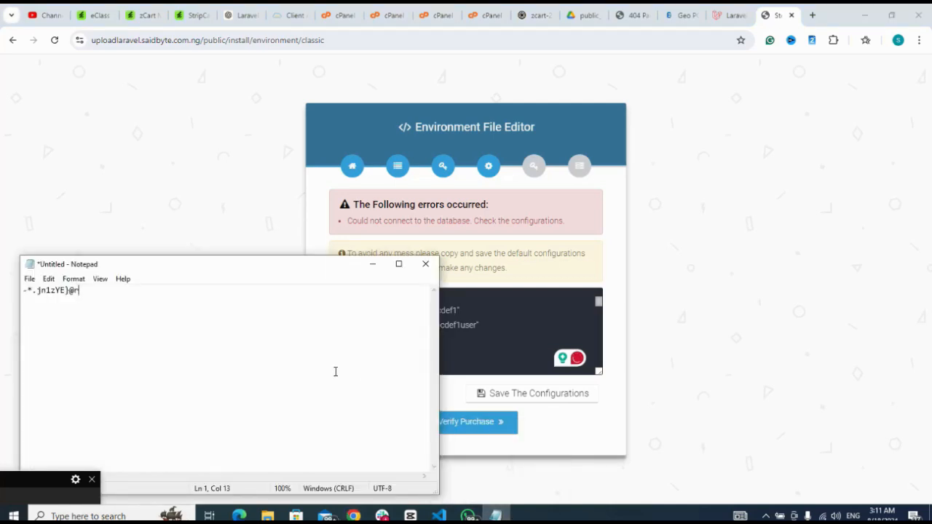
key("ctrl+a")
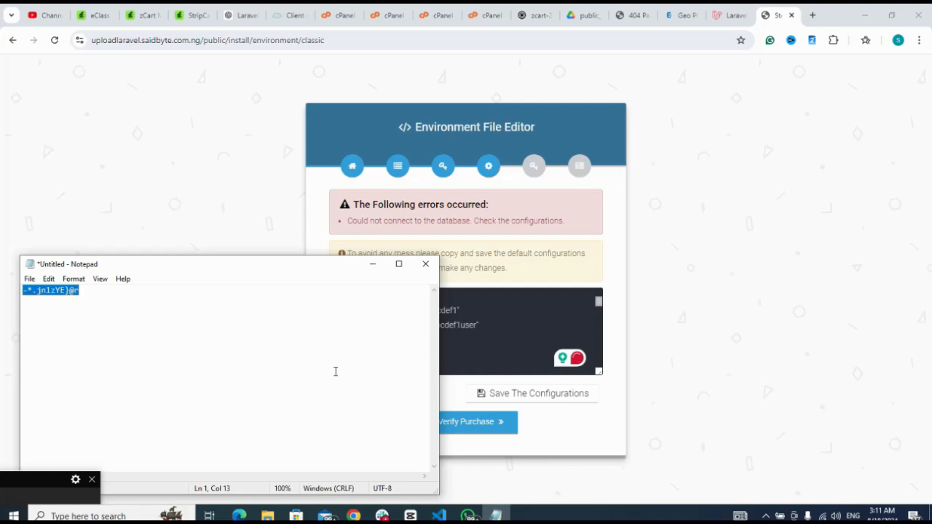
left_click(474, 348)
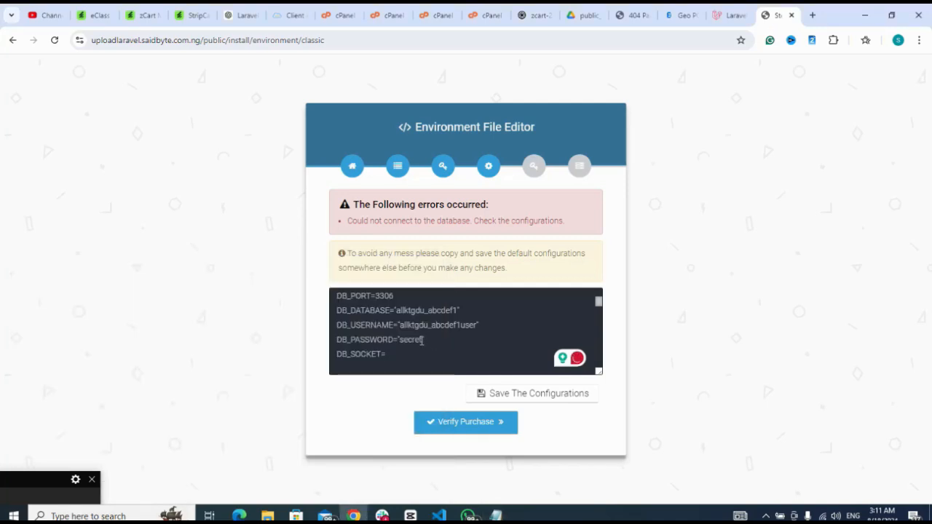
key("BackSpace")
key("BackSpace")
key("BackSpace")
key("BackSpace")
key("BackSpace")
key("BackSpace")
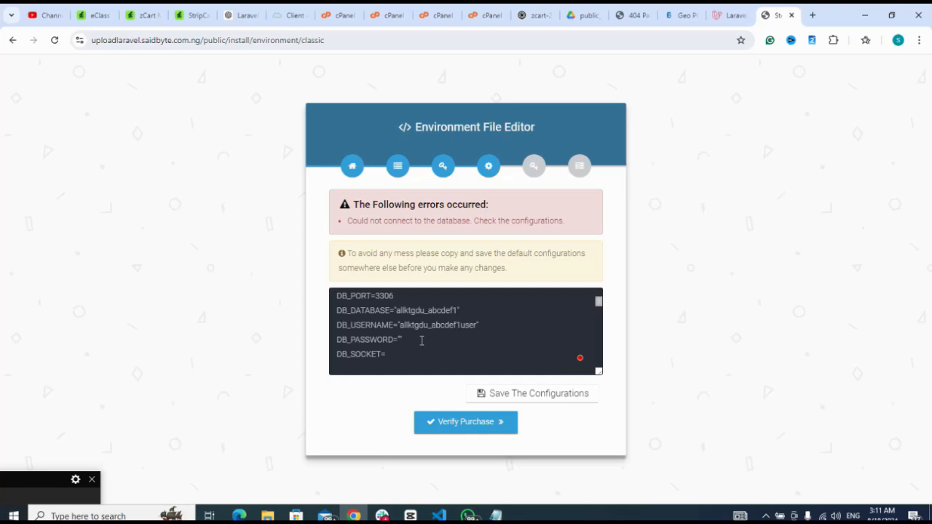
key("ctrl+v")
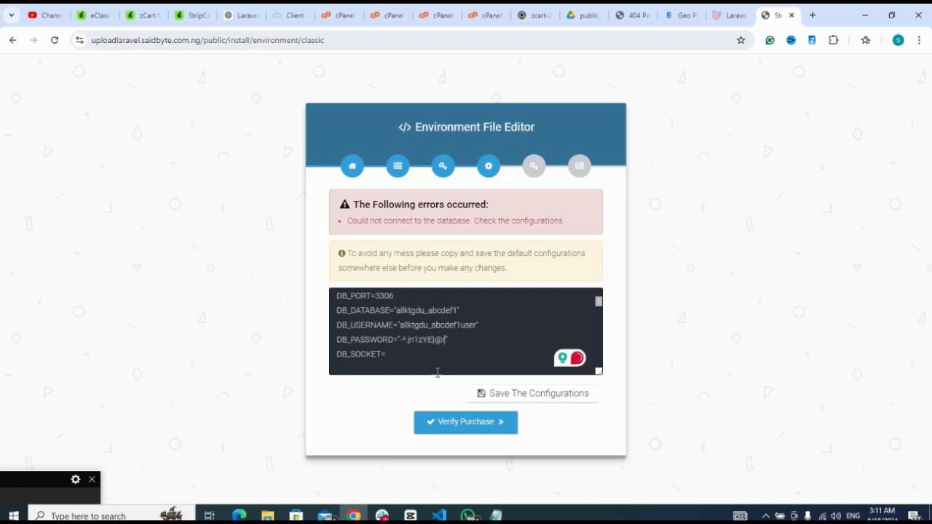
Save the edited environment configuration and continue to the purchase verification
left_click(459, 424)
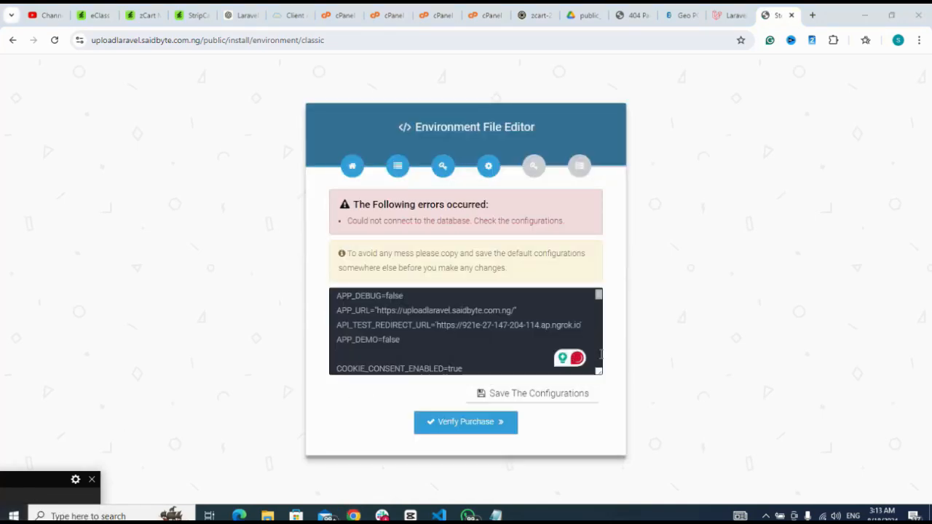
left_click(558, 400)
left_click(559, 399)
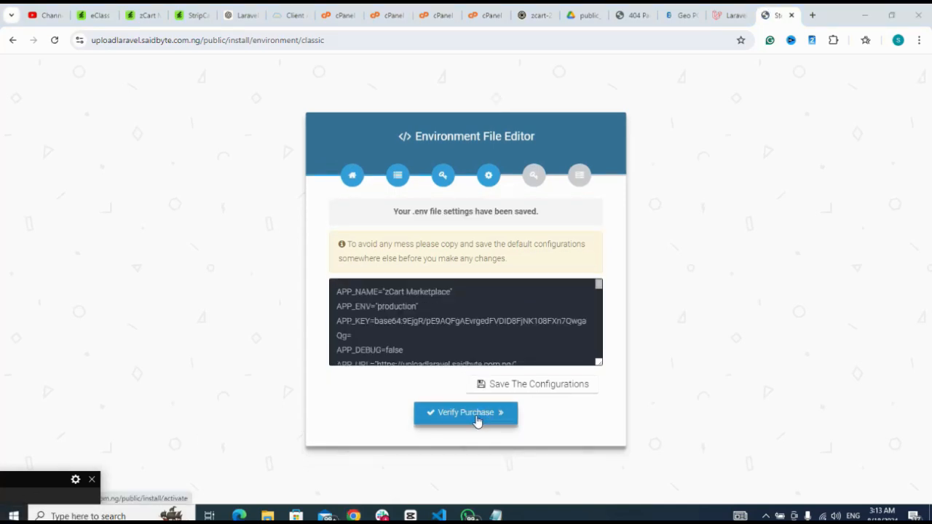
left_click(477, 421)
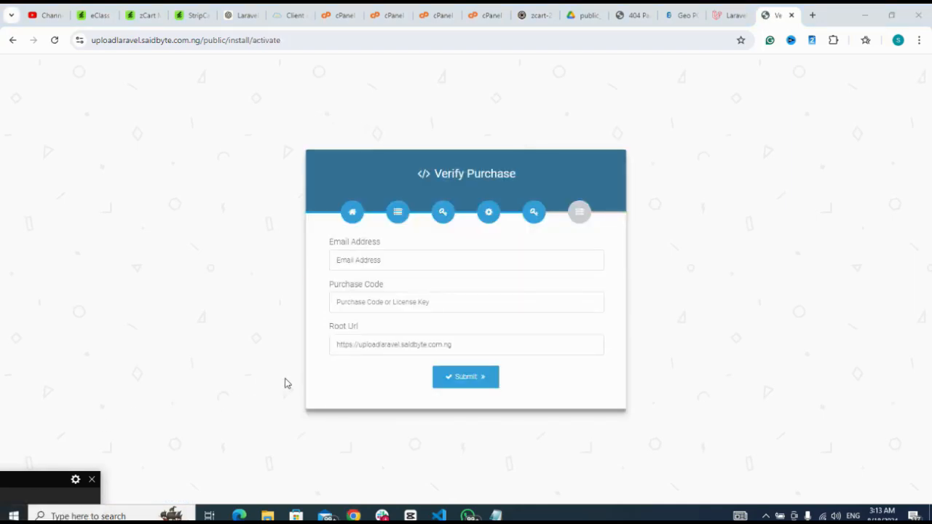
Fill in the e-mail address on the purchase verification form
left_click(422, 264)
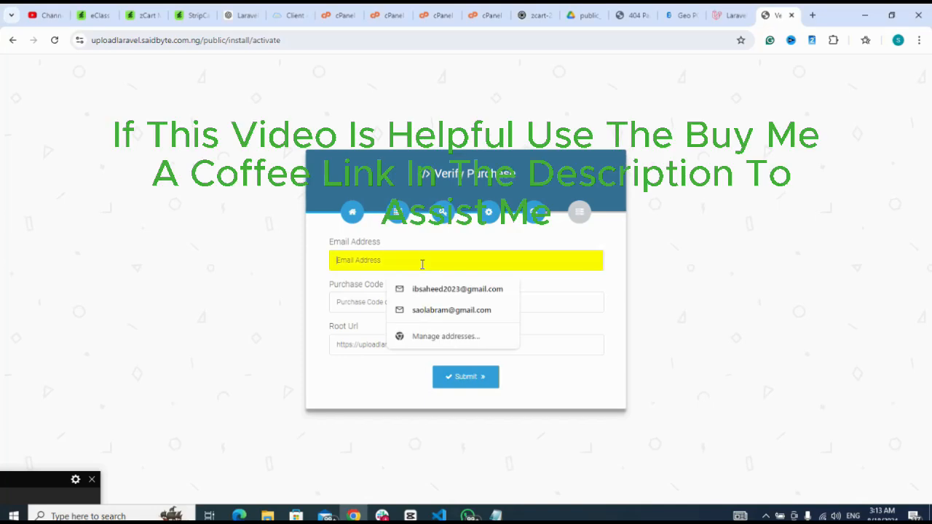
type("admin@example.com")
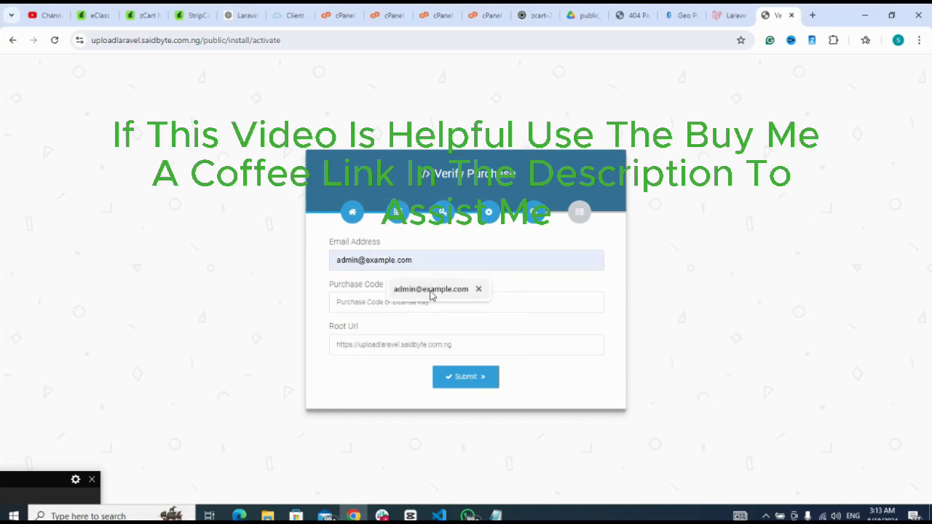
left_click(430, 291)
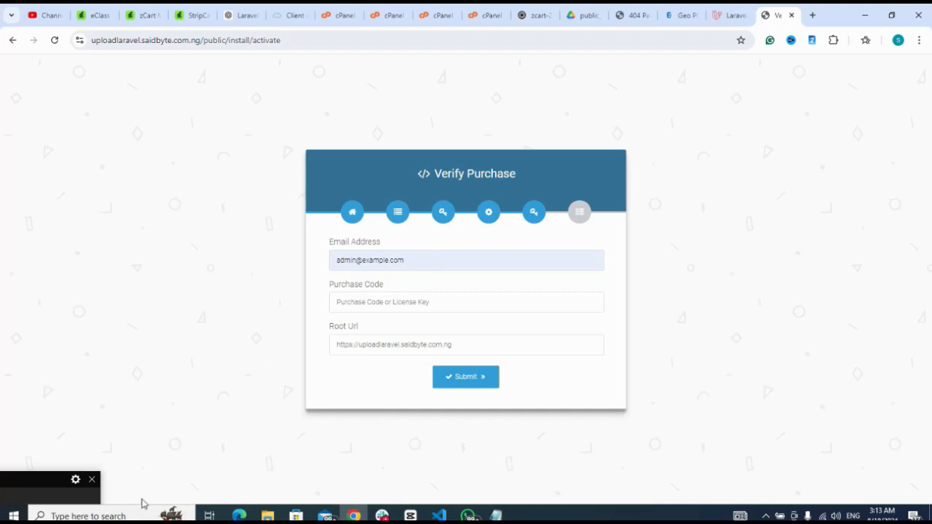
left_click(35, 490)
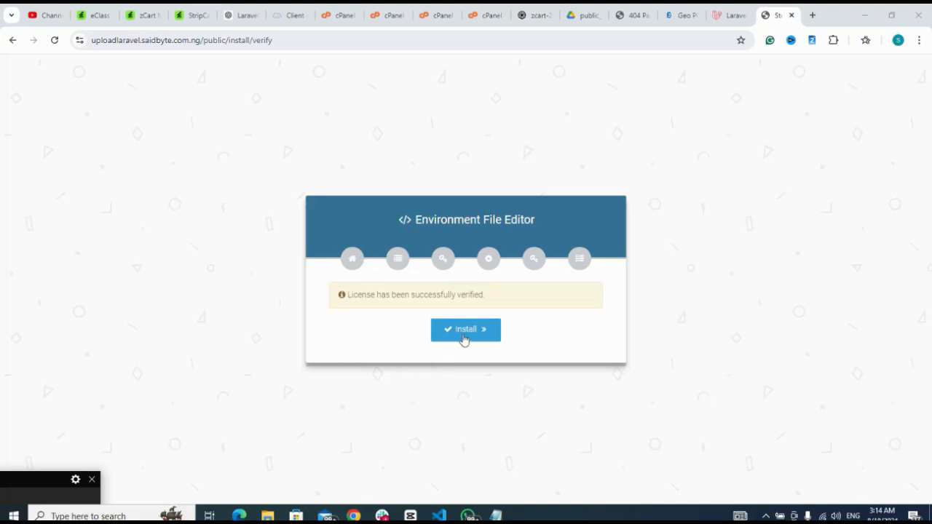
Install the application after the licence verification and start importing the demo data
left_click(463, 337)
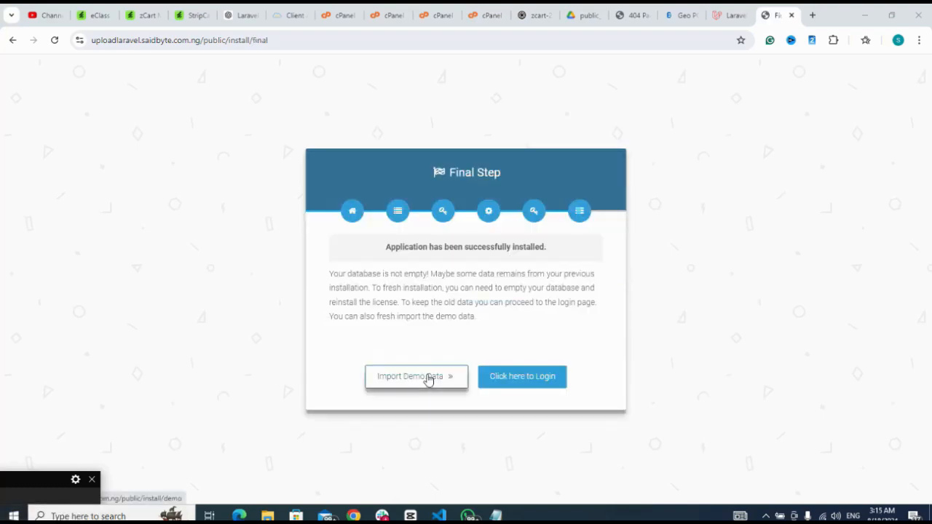
left_click(428, 378)
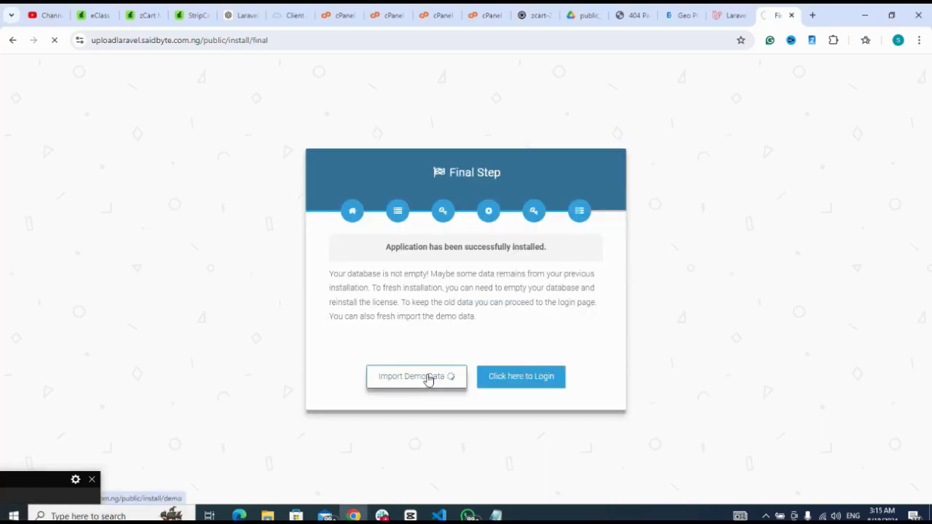